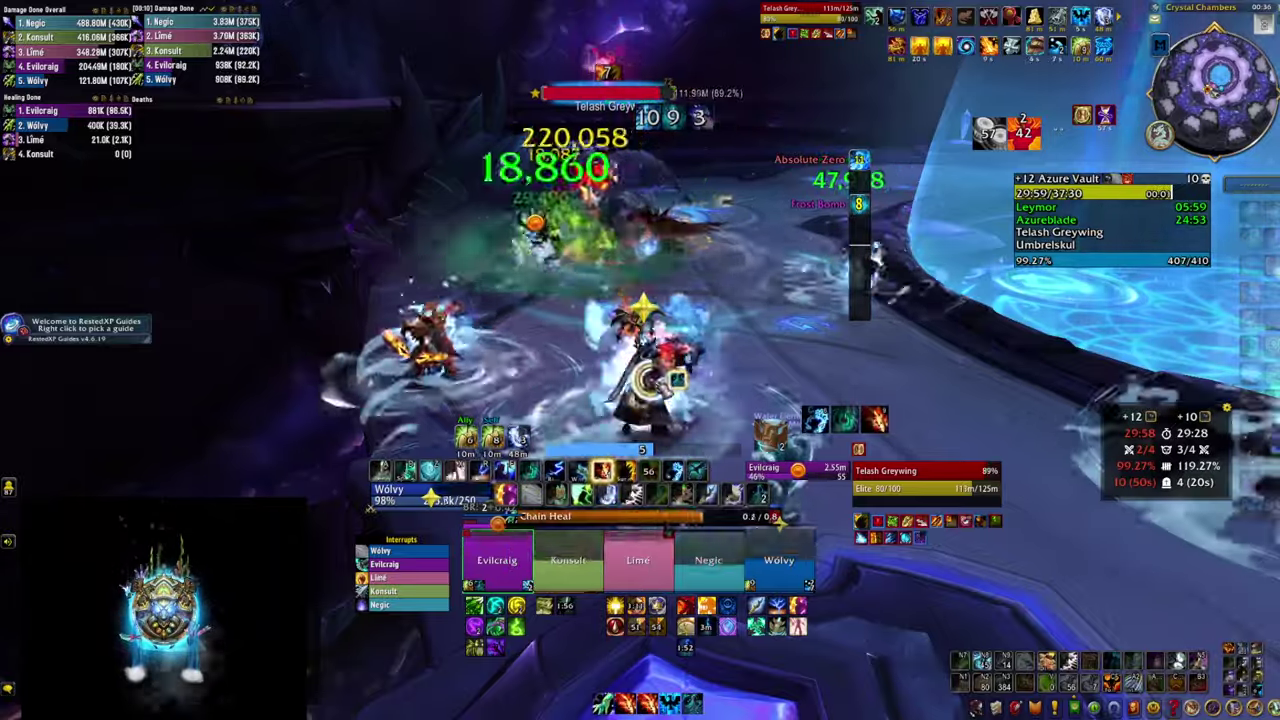
- Move away from the party for Icy Devastator during the Telash Greywing fight while casting Chain Heal and Healing Surge
key(w)
key(w)
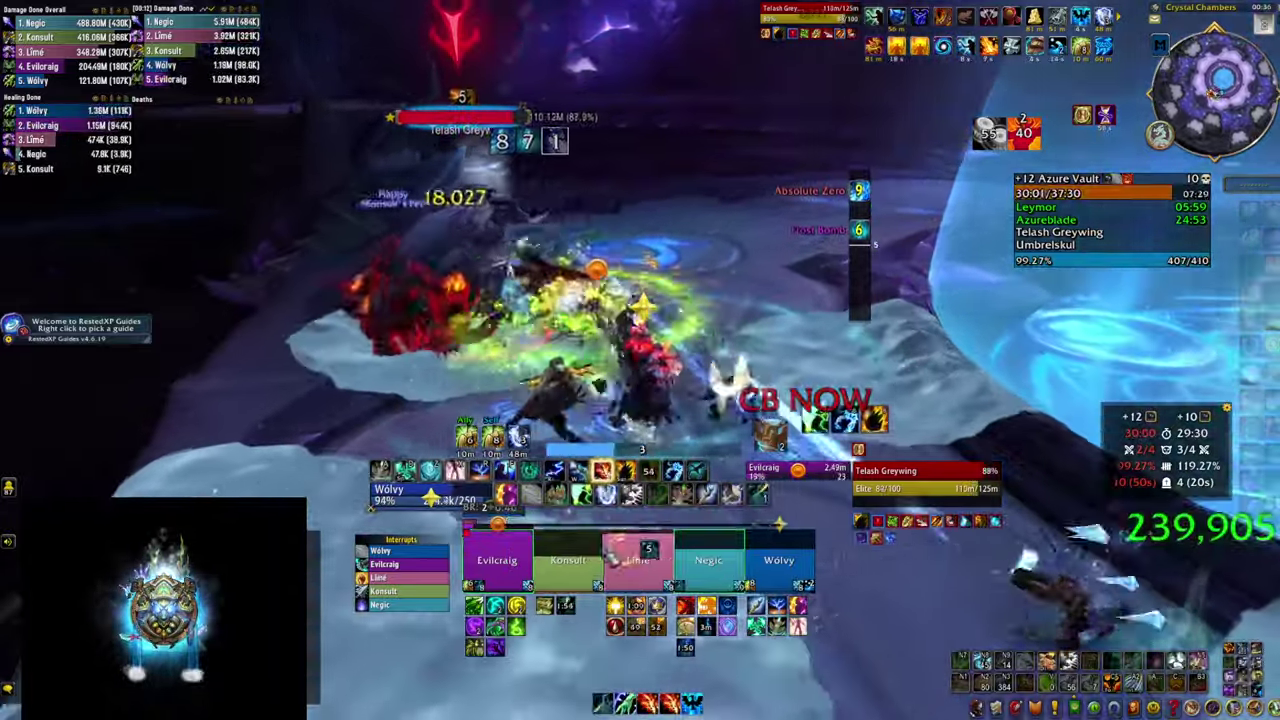
key(w)
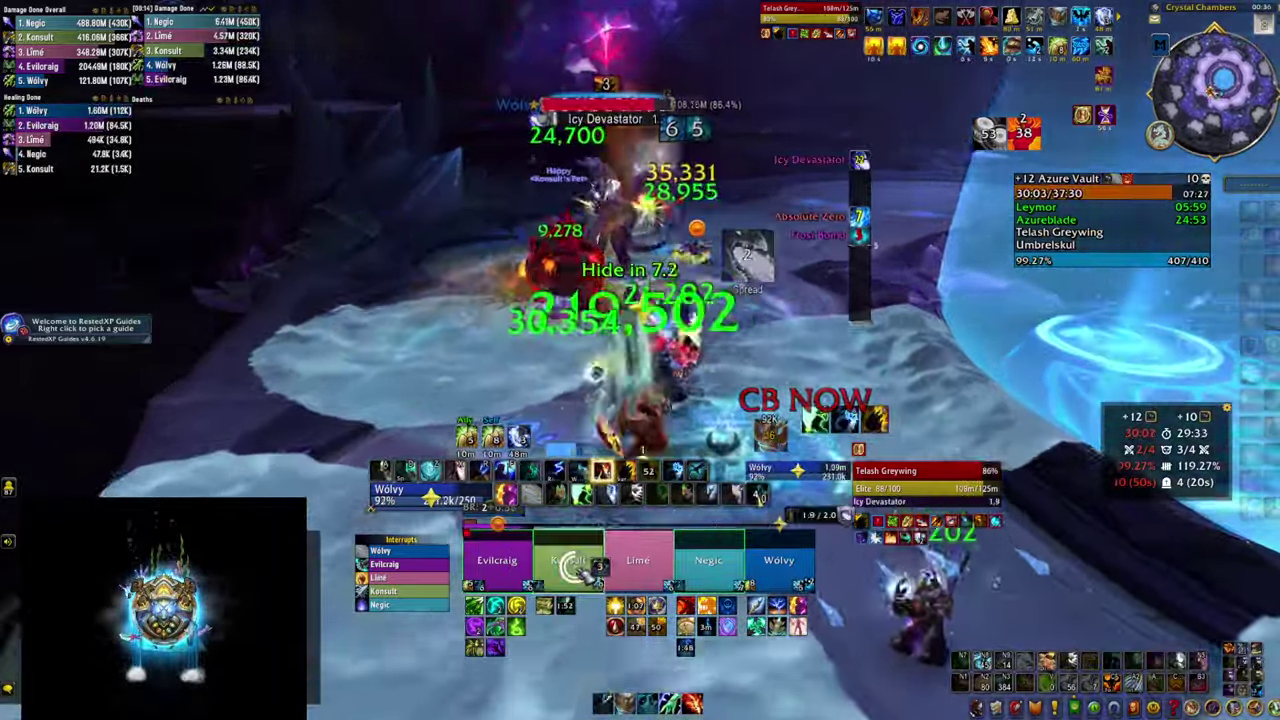
key(w)
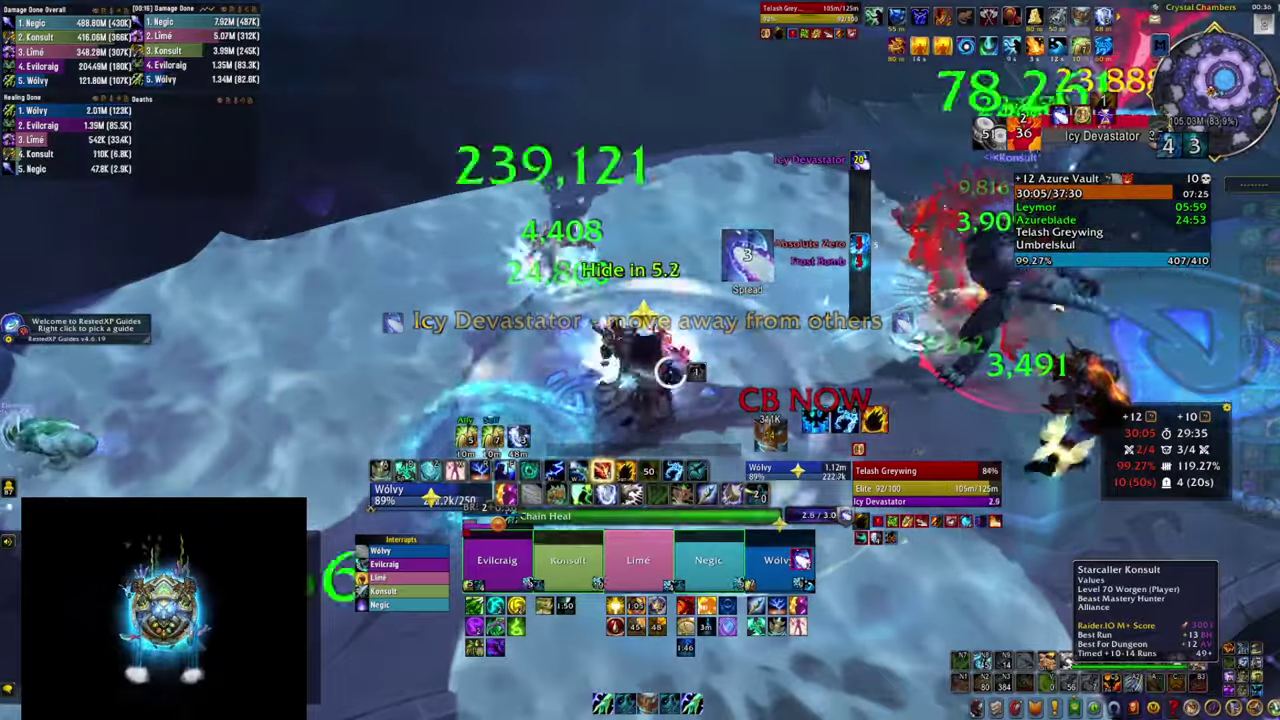
key(1)
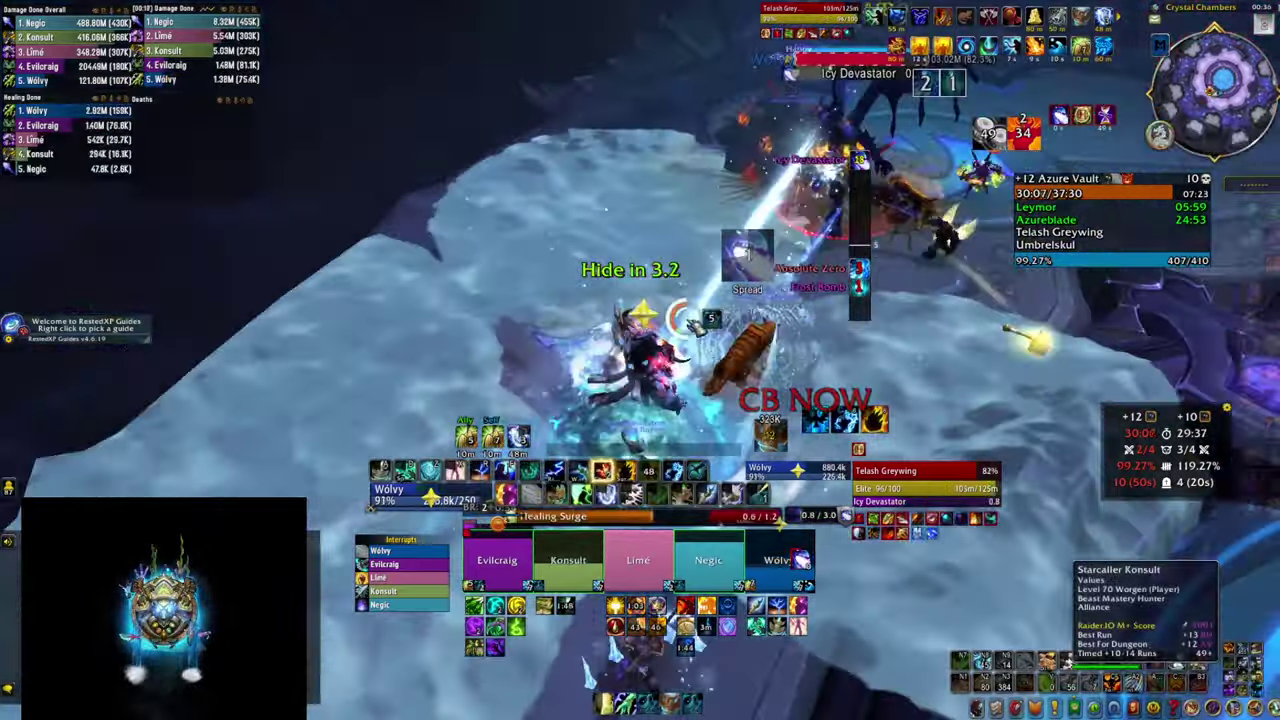
key(1)
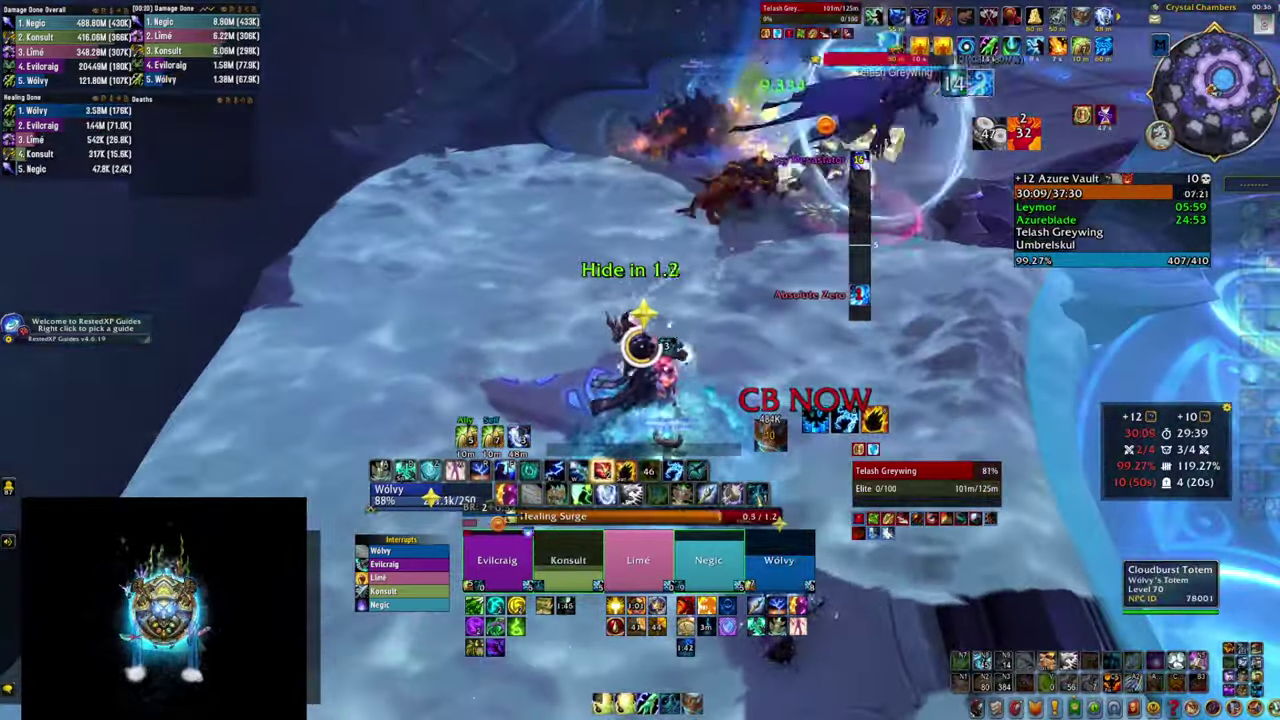
- Shelter inside the Vault Rune for Absolute Zero and keep healing the party with Healing Surge and Chain Heal
key(w)
key(w)
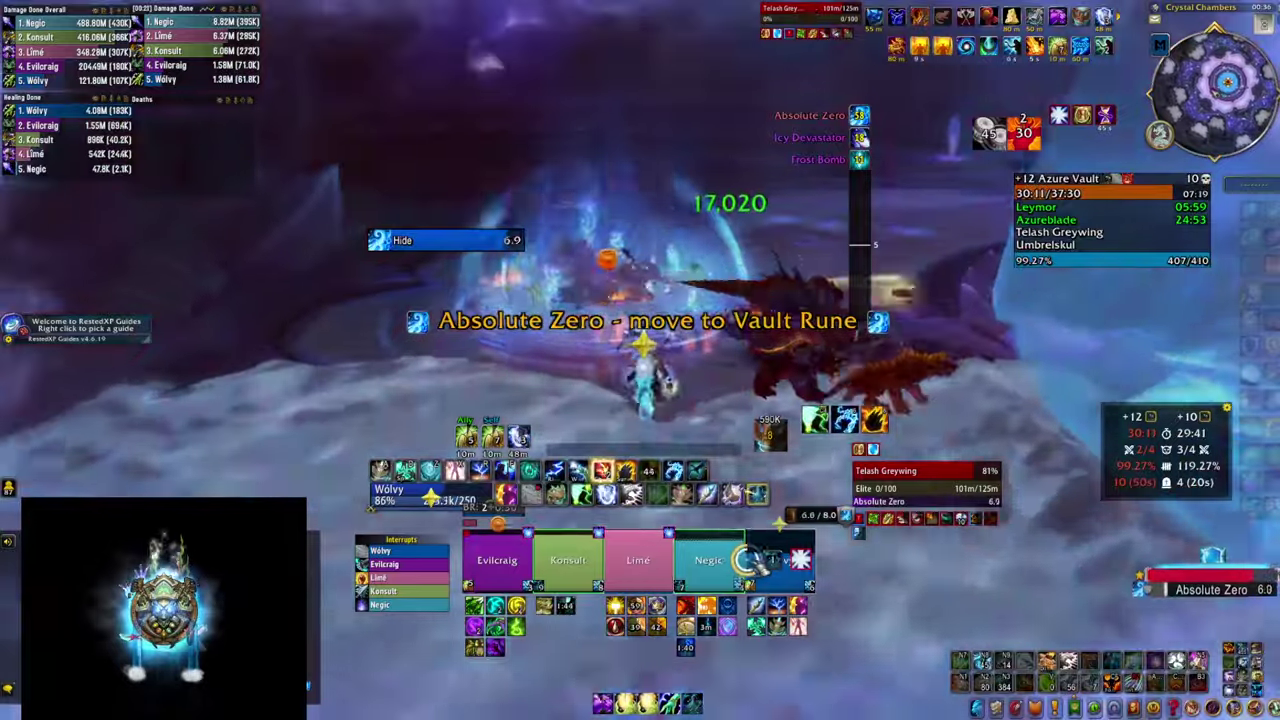
key(1)
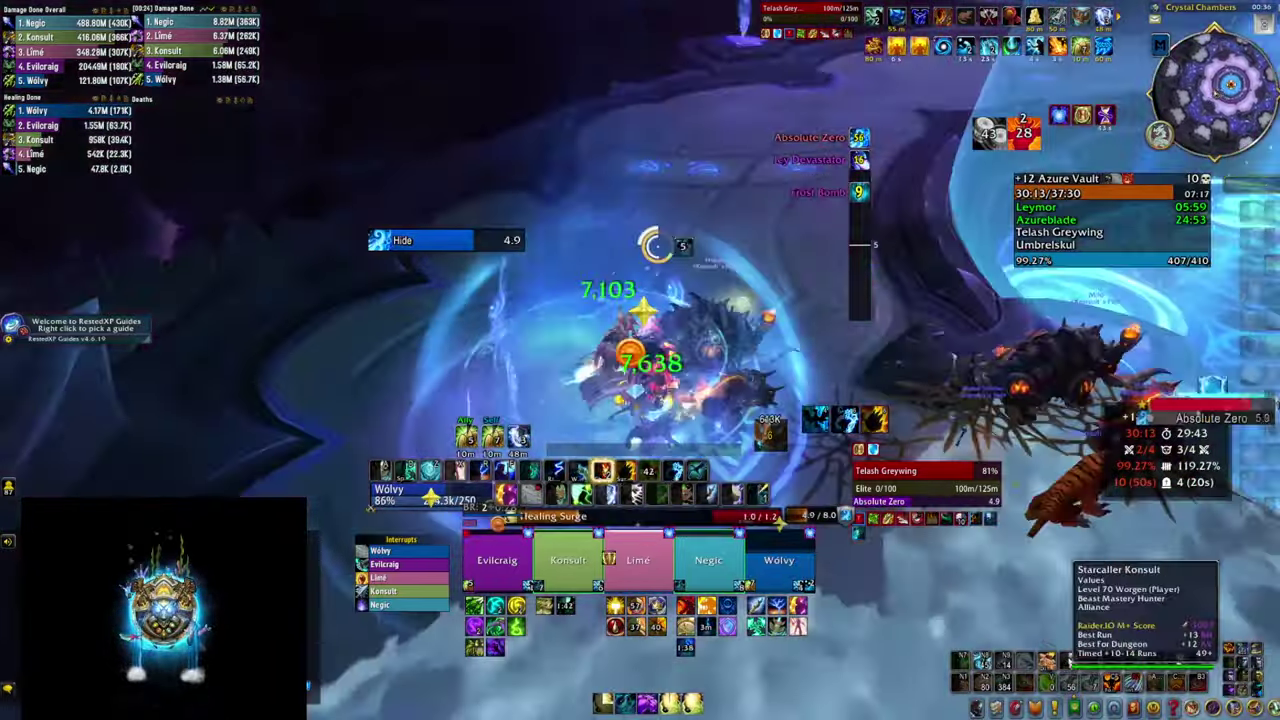
key(2)
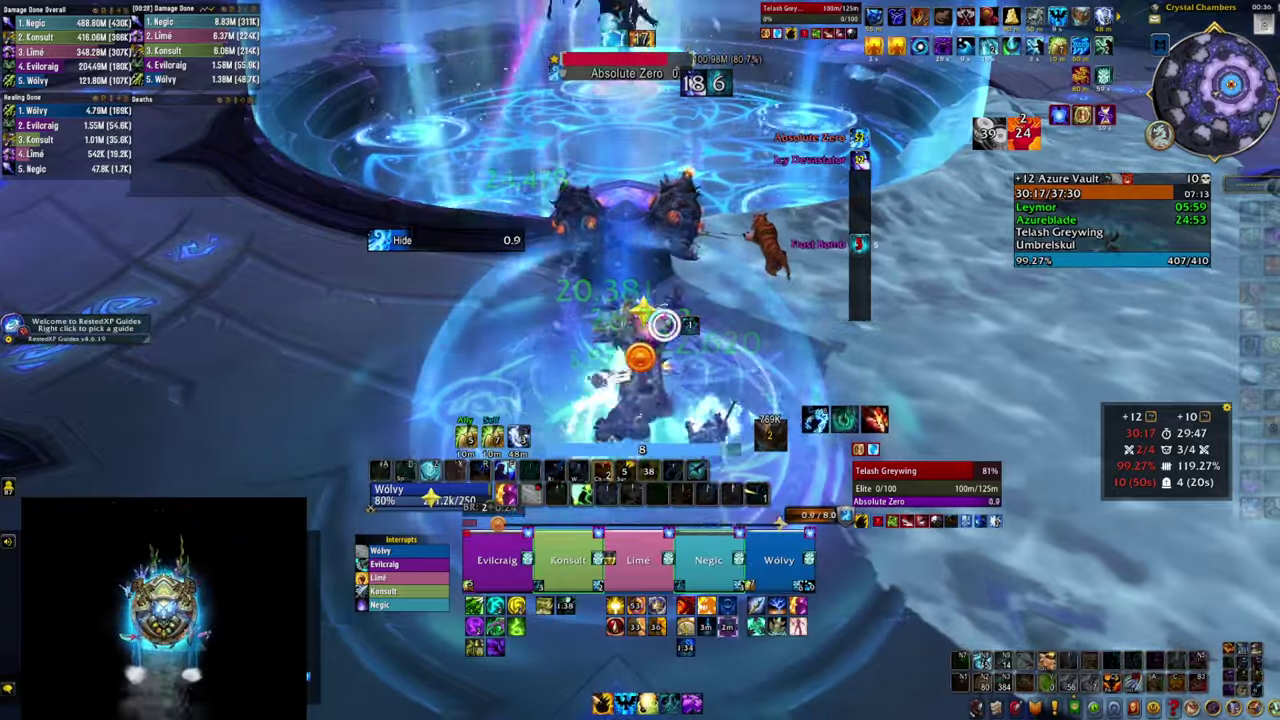
key(3)
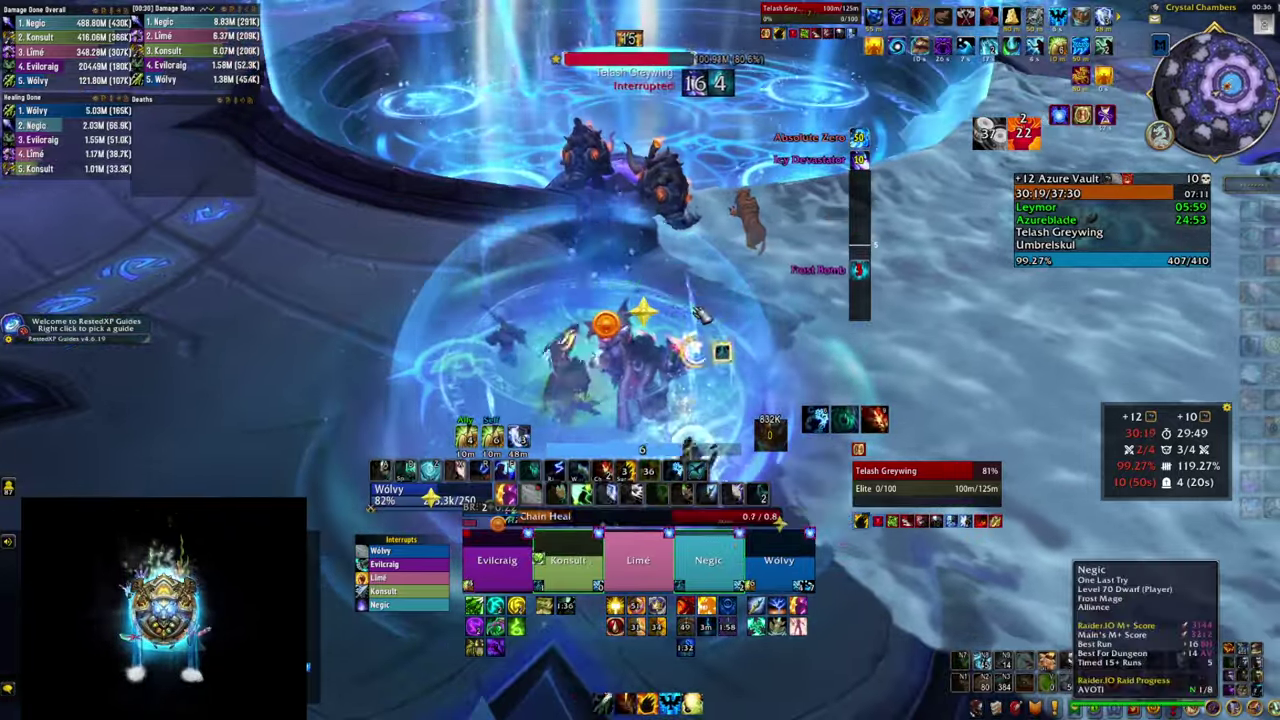
- Continue the Telash Greywing fight, moving away from others for Frost Bomb while attacking and healing the party
key(w)
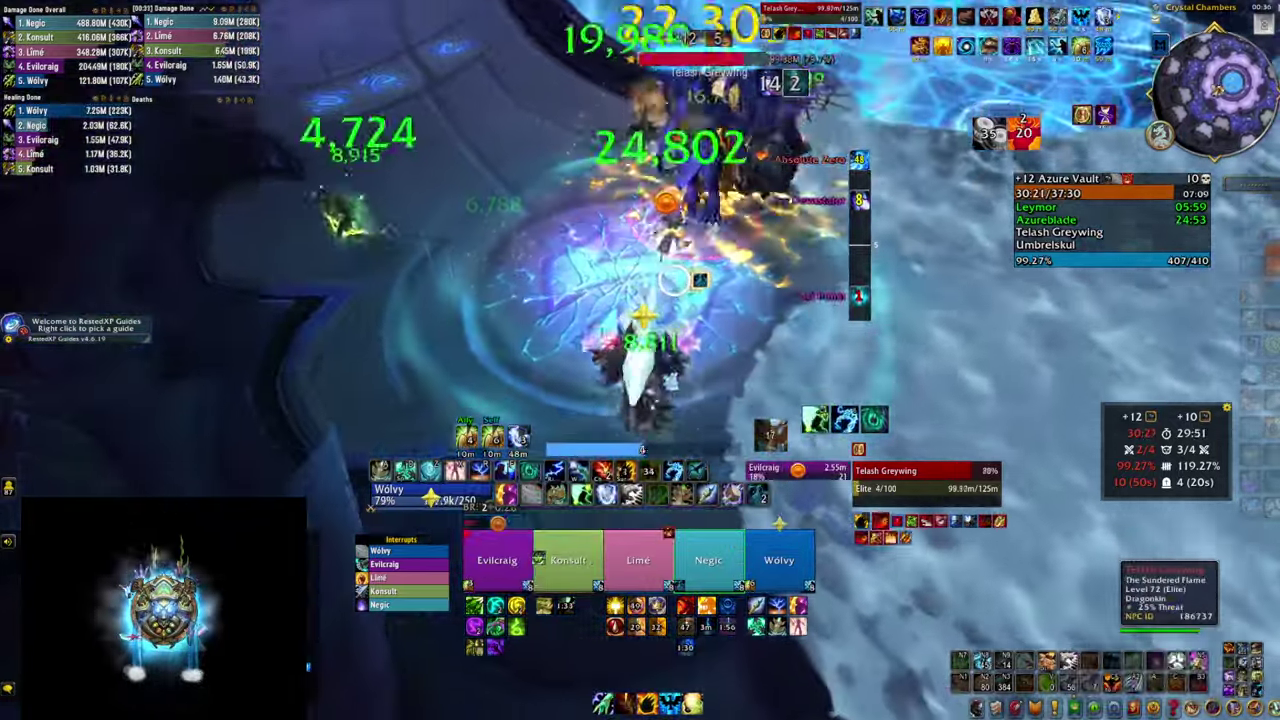
key(2)
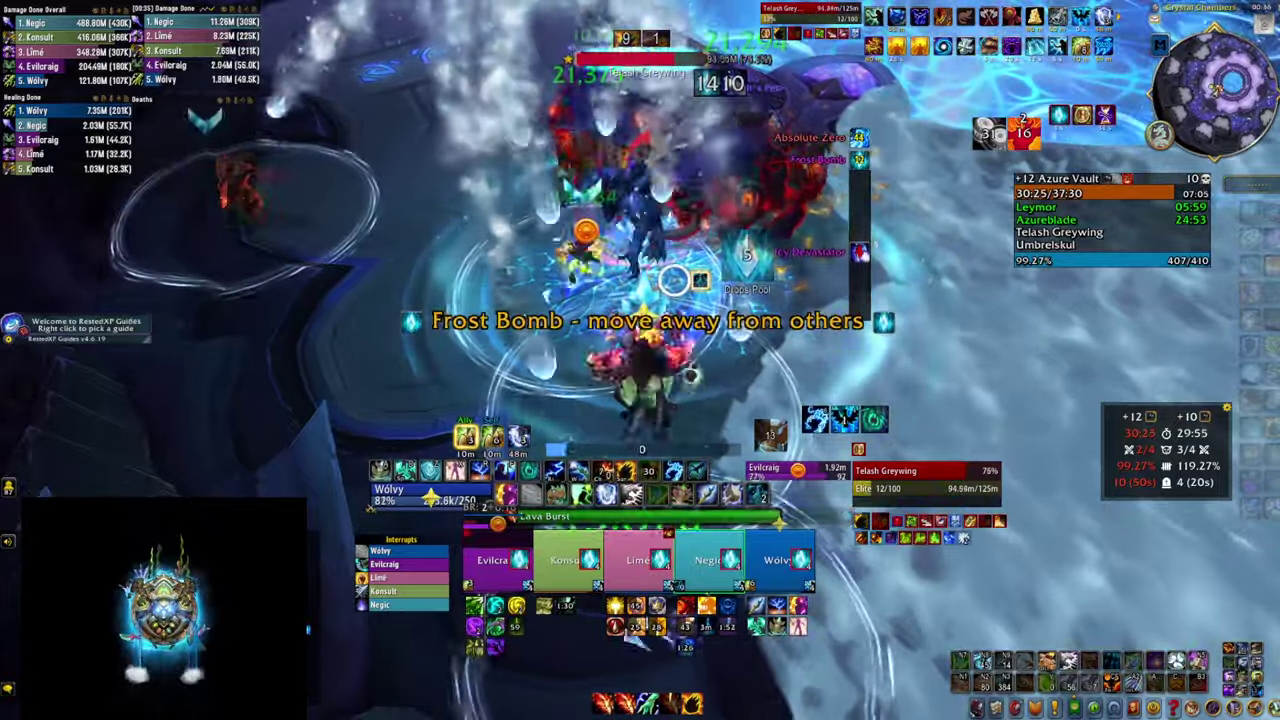
key(s)
key(1)
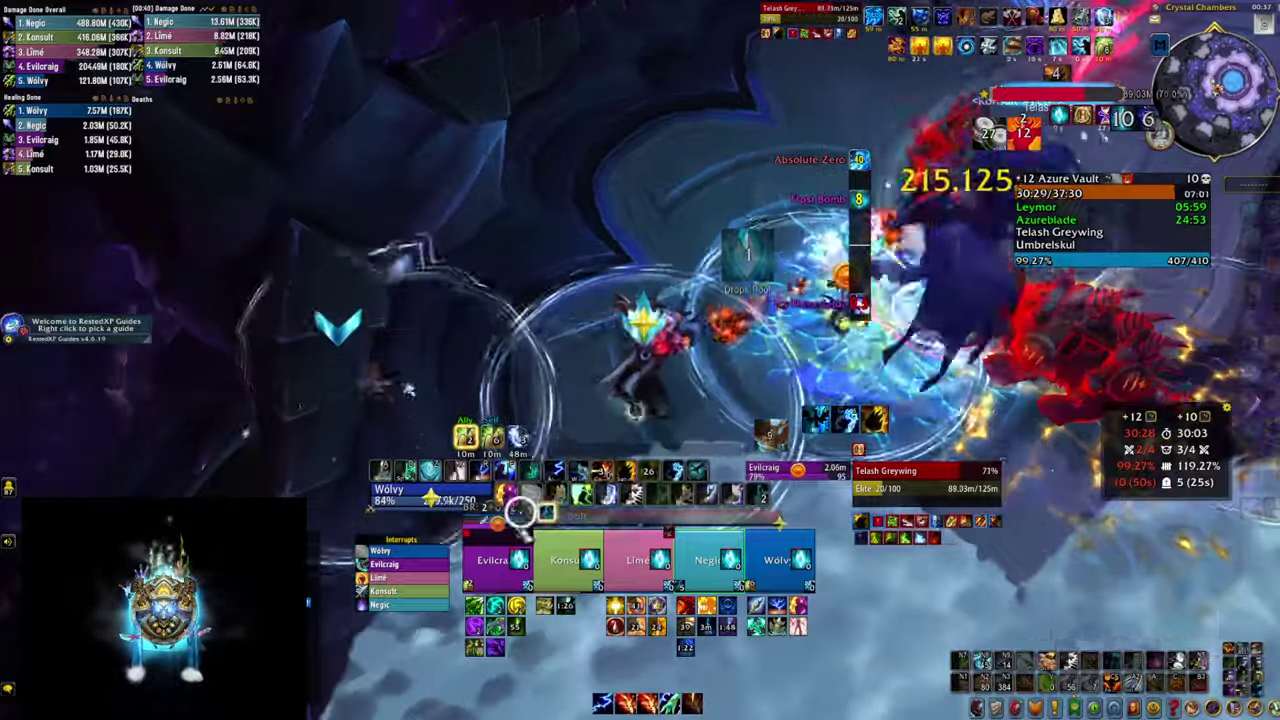
key(3)
key(w)
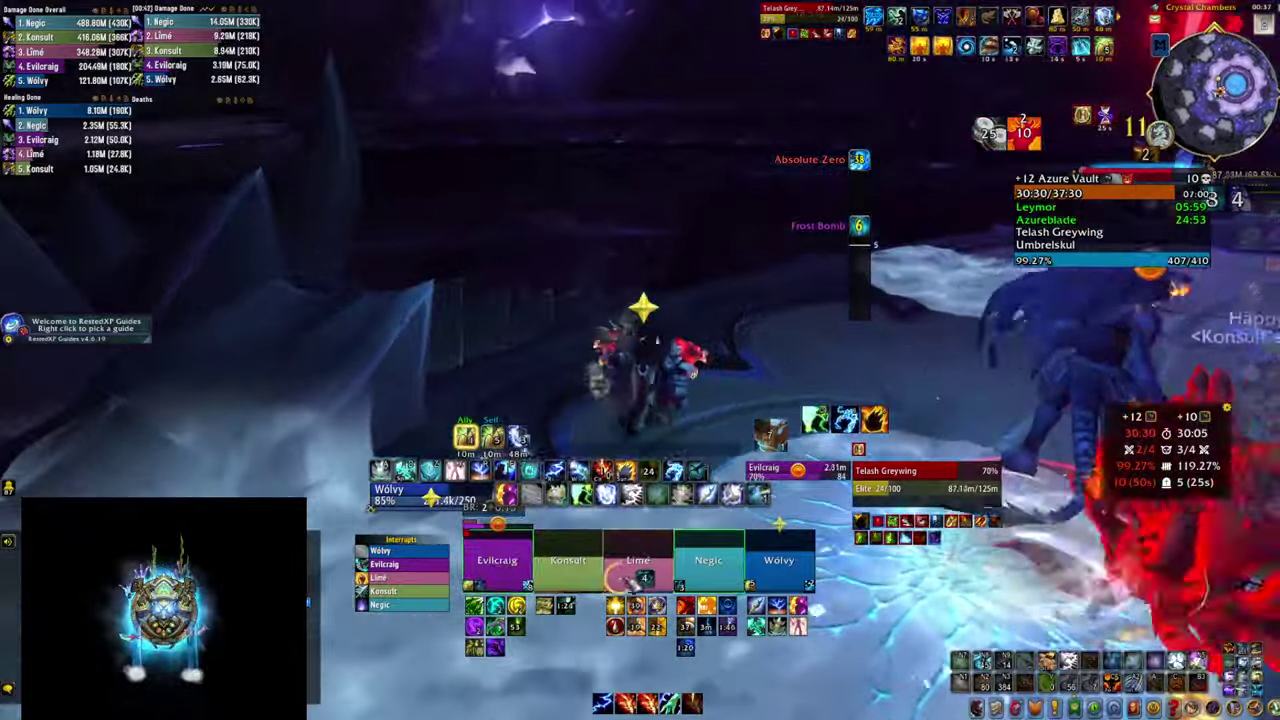
key(2)
key(w)
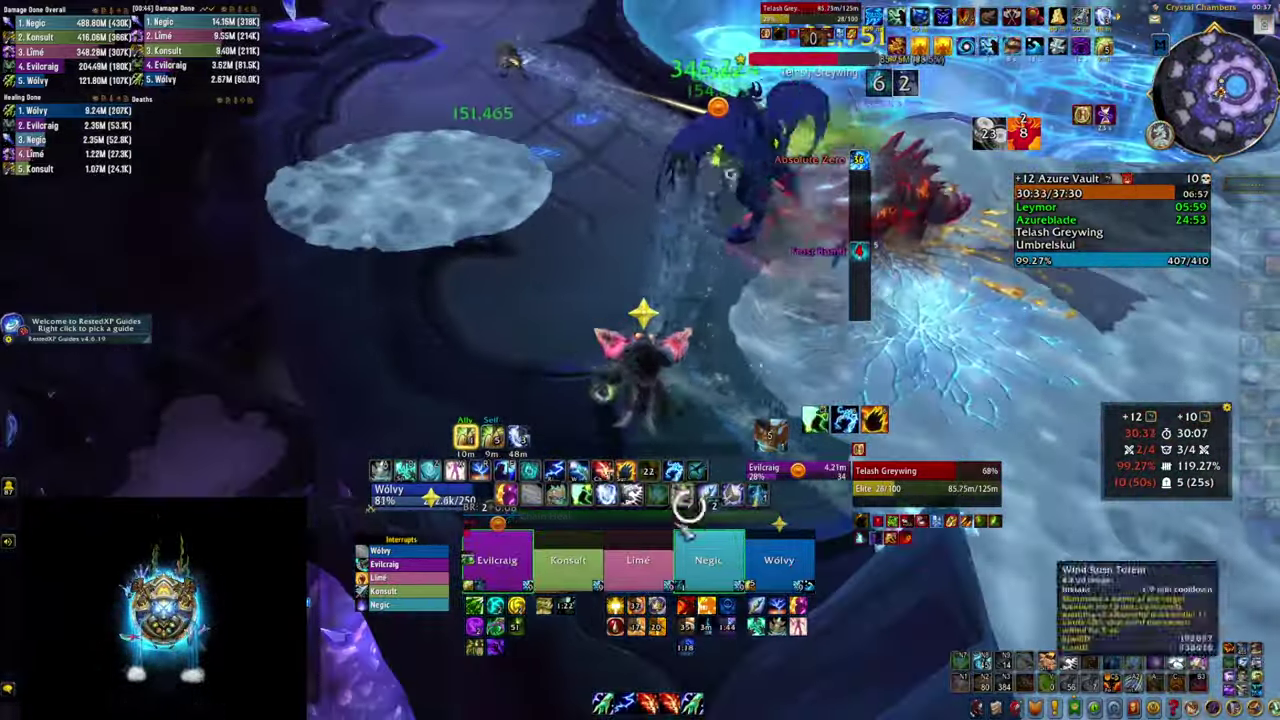
key(3)
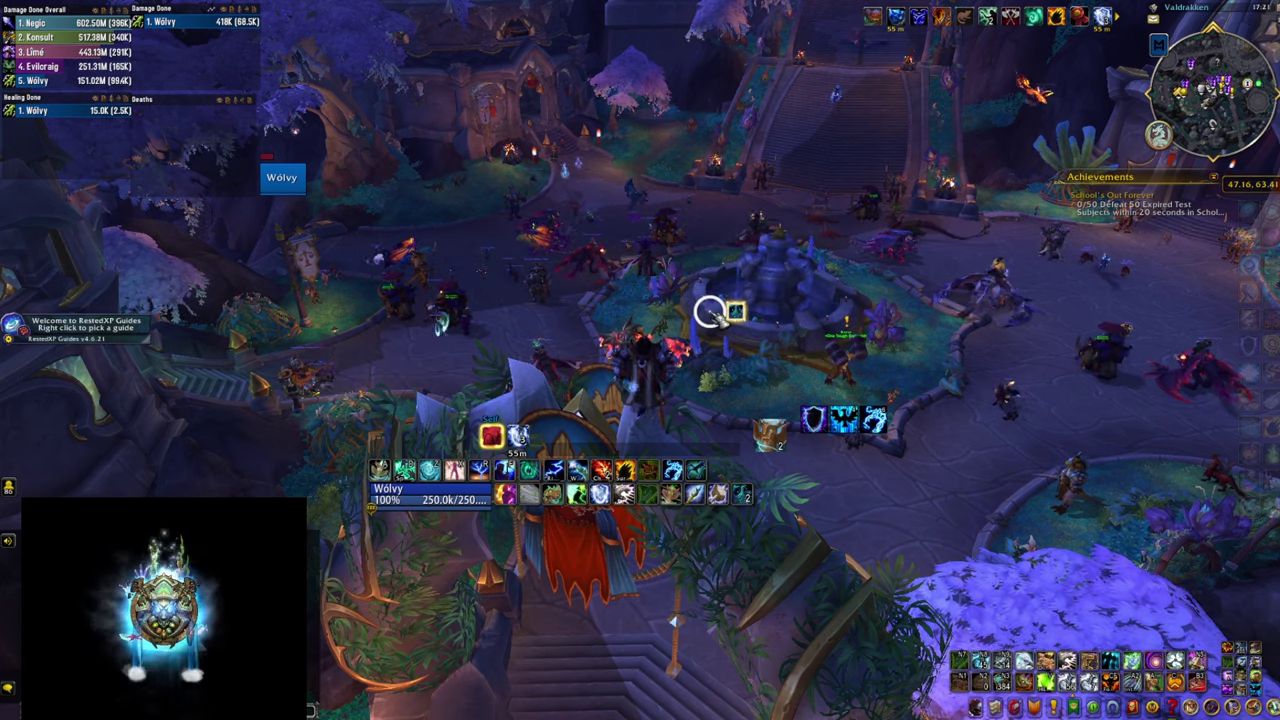
- Expand the collected addon buttons beside the minimap to look through them, and collapse them again
click(1160, 48)
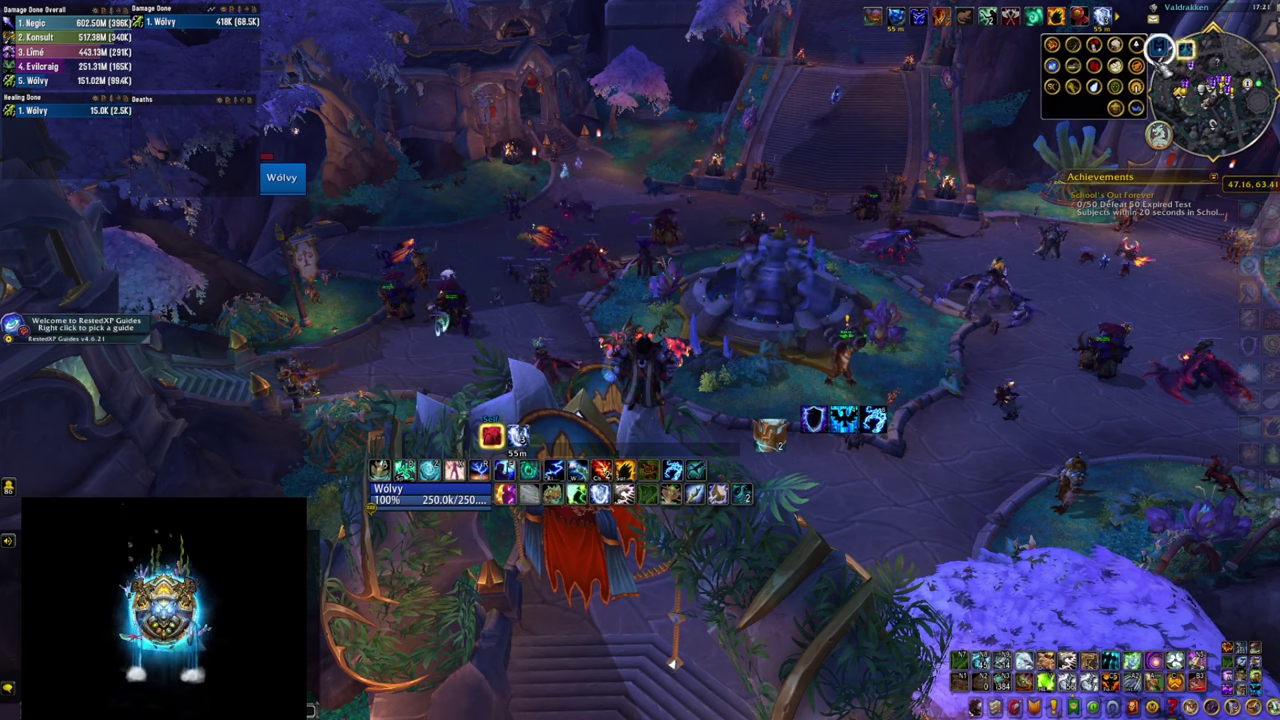
click(1186, 97)
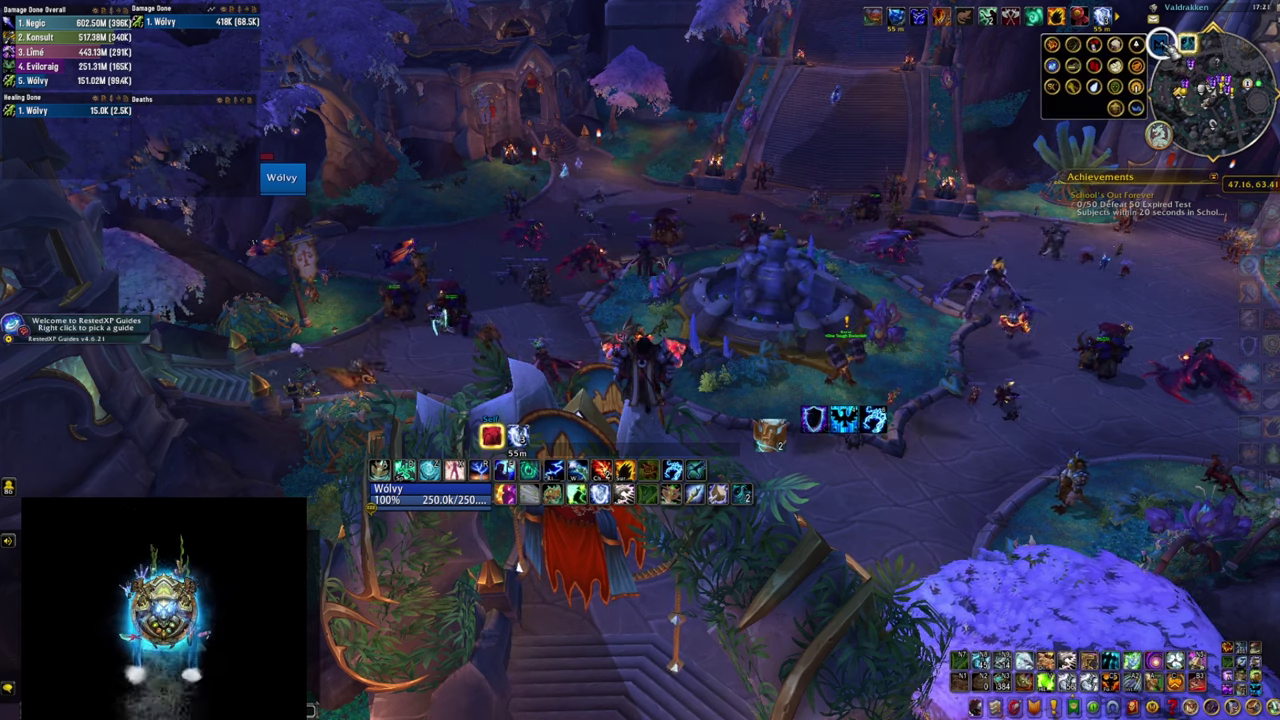
click(1162, 44)
drag(609, 247, 612, 245)
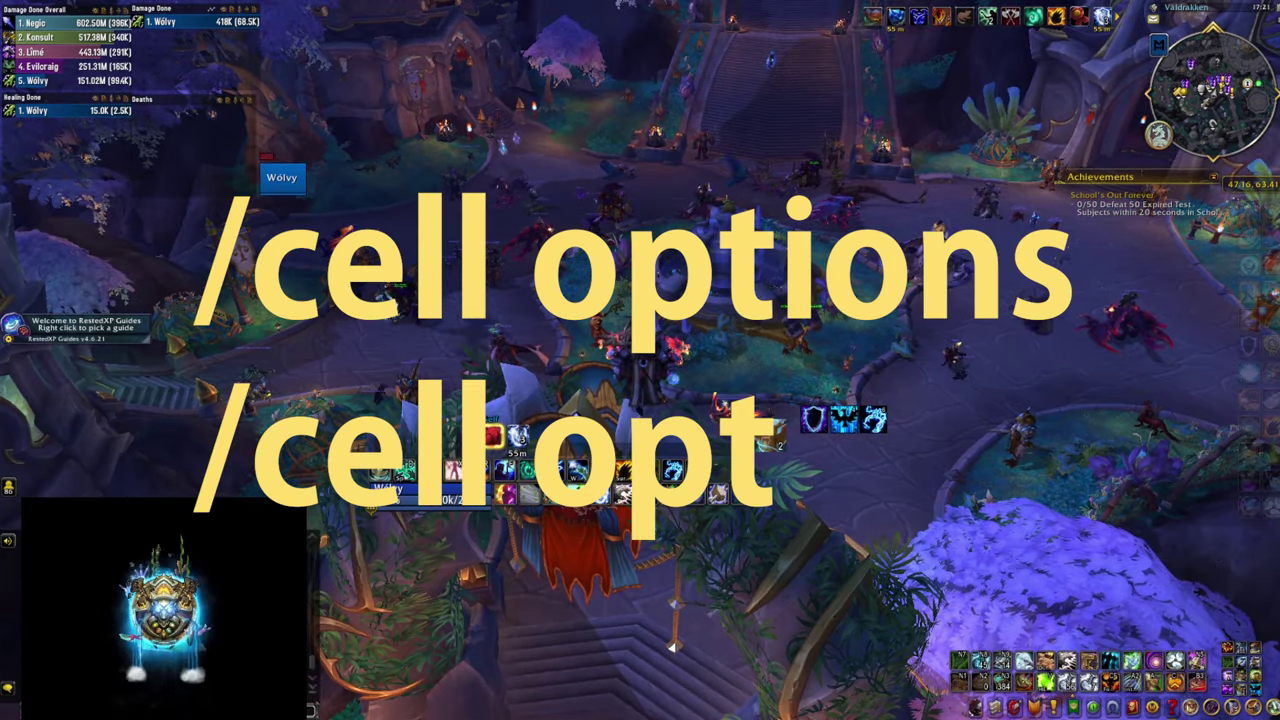
- Bring up the Cell options with /cell opt and create a layout named NewHealer based on the default layout
key(Return)
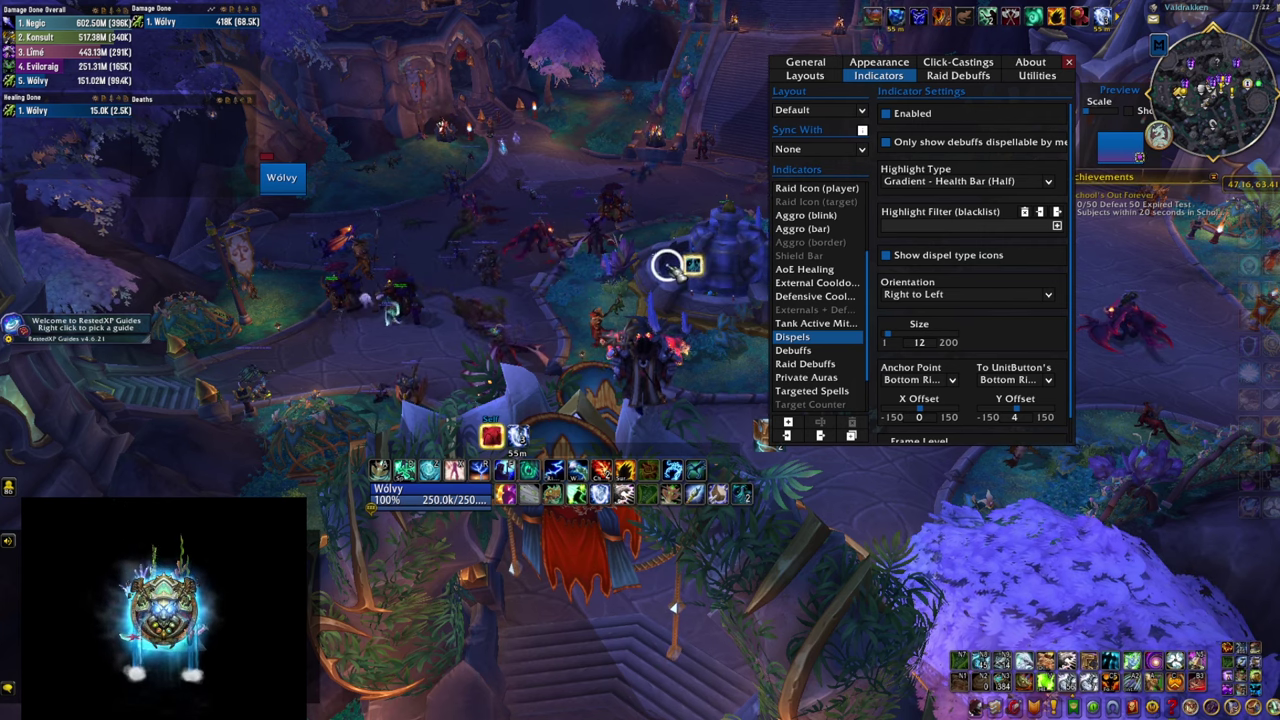
click(812, 79)
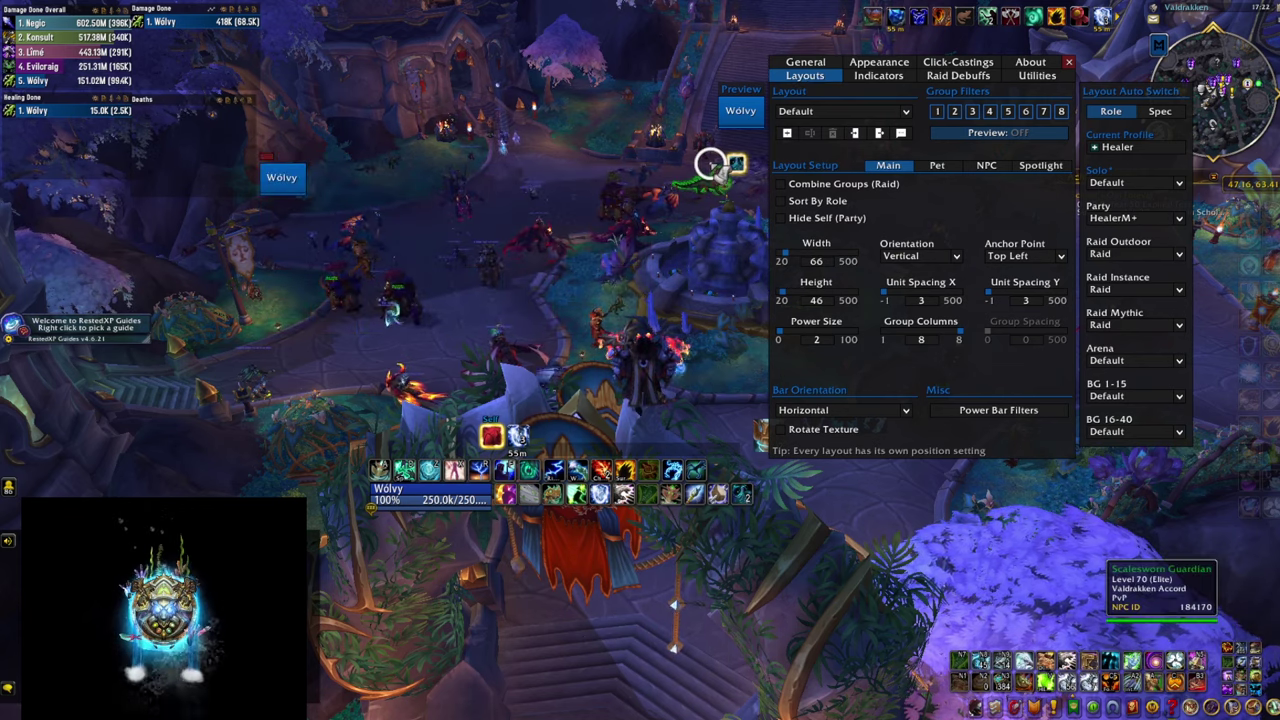
click(788, 134)
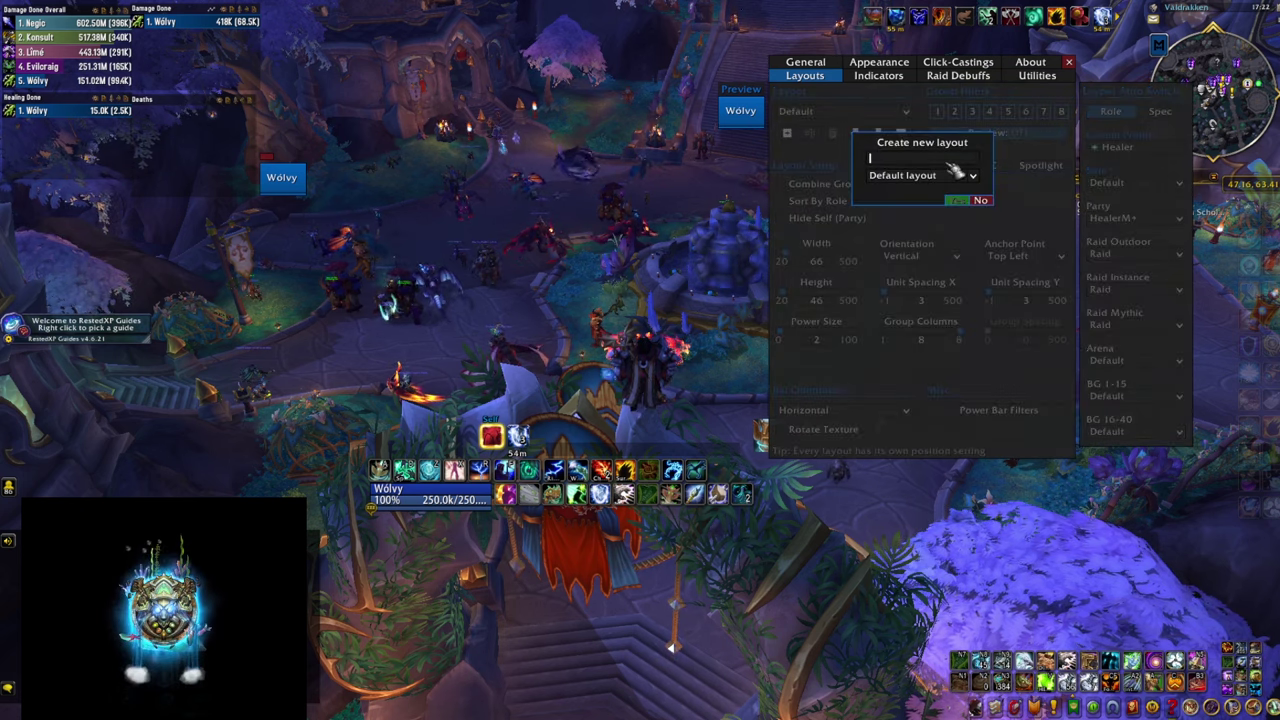
text(NewHealer)
click(956, 200)
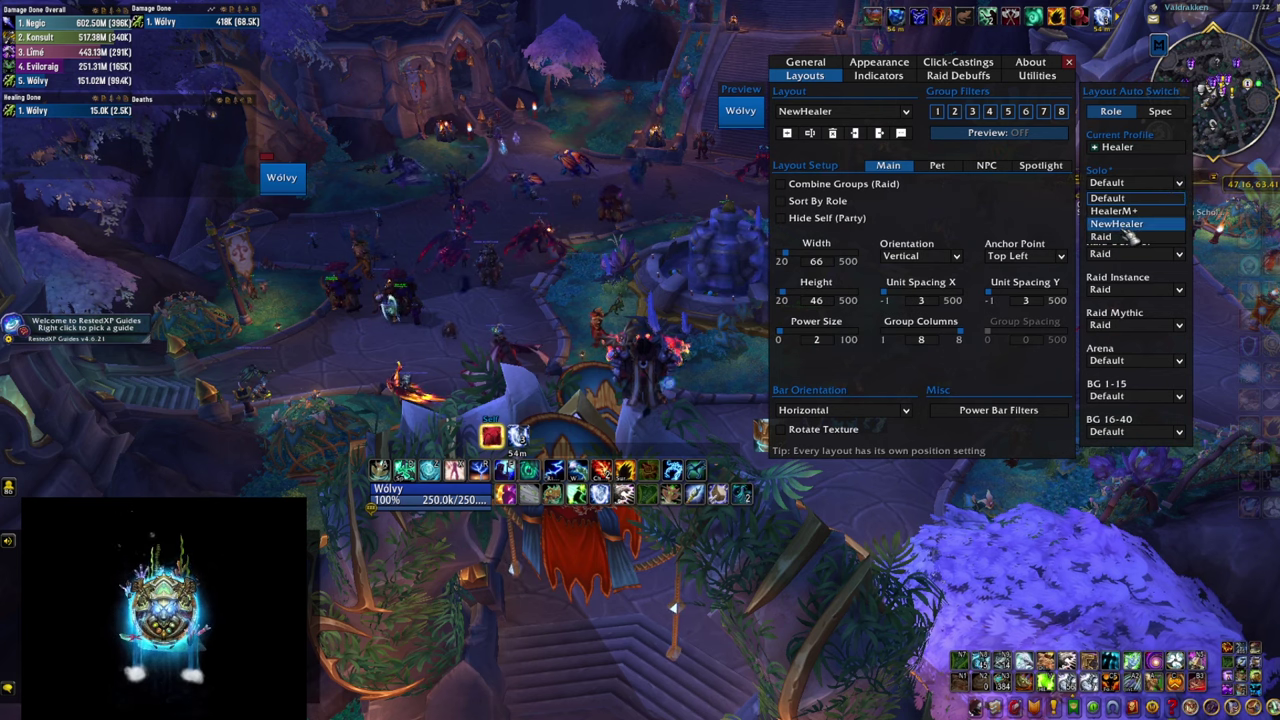
- Assign the NewHealer layout to both Solo and Party in the healer role's layout auto switch
click(1125, 224)
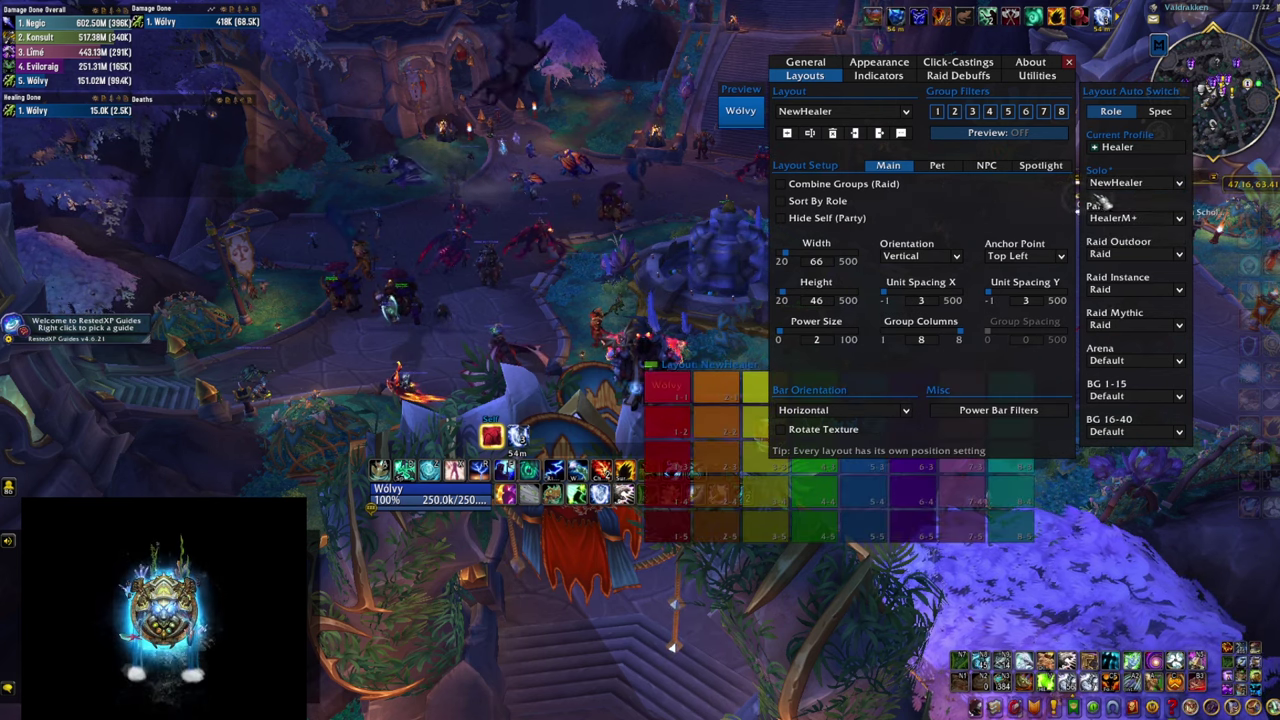
click(1180, 218)
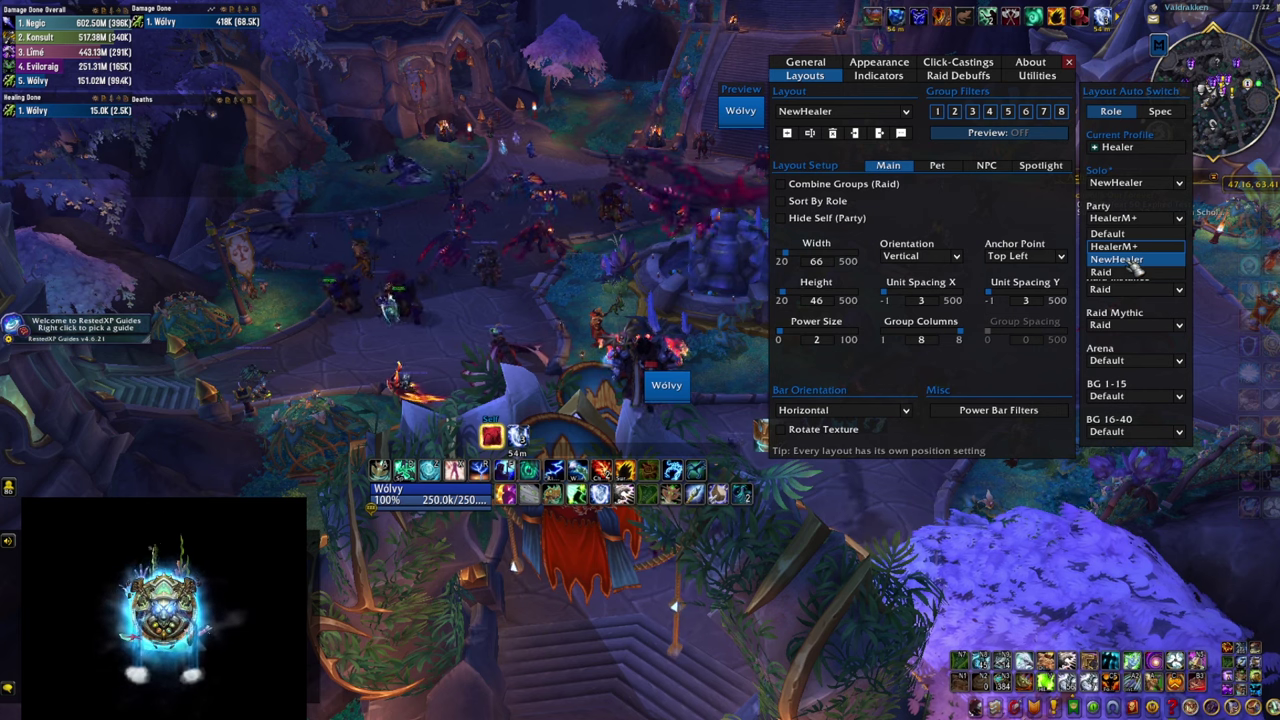
click(1135, 260)
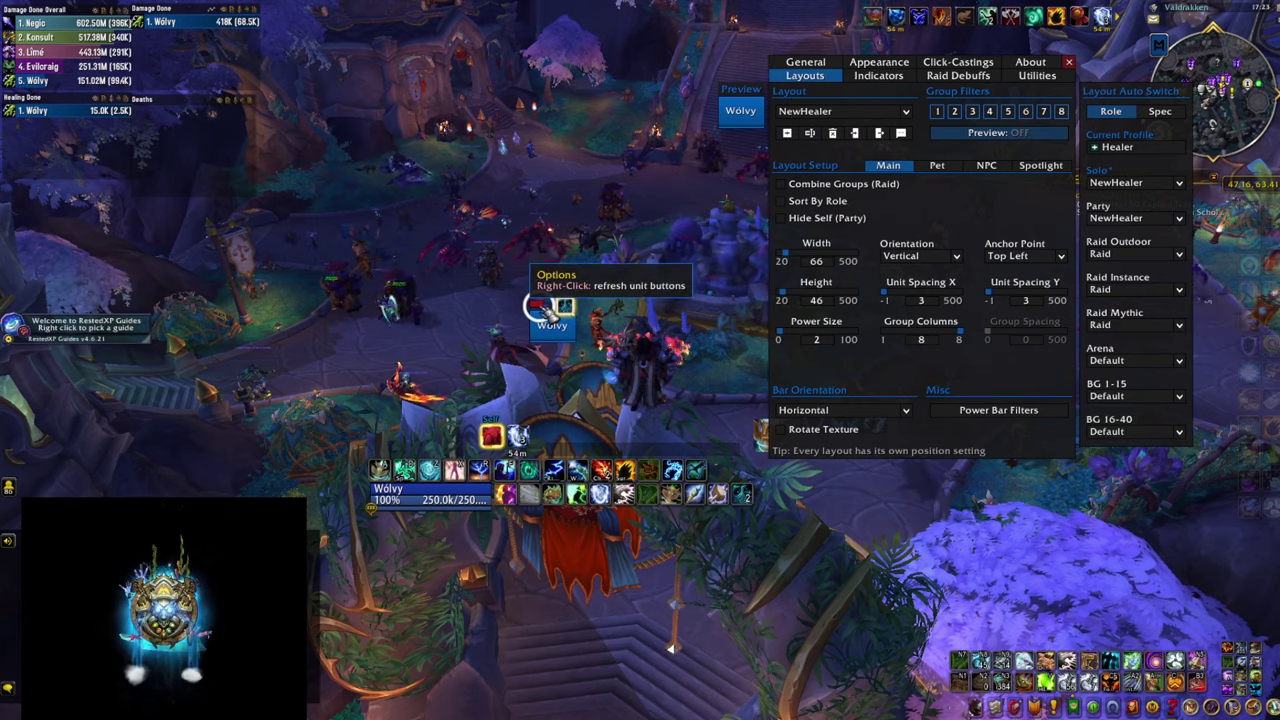
- Reposition the unit frame above the action bars and set its width to 122 and height to 64
drag(535, 306, 508, 312)
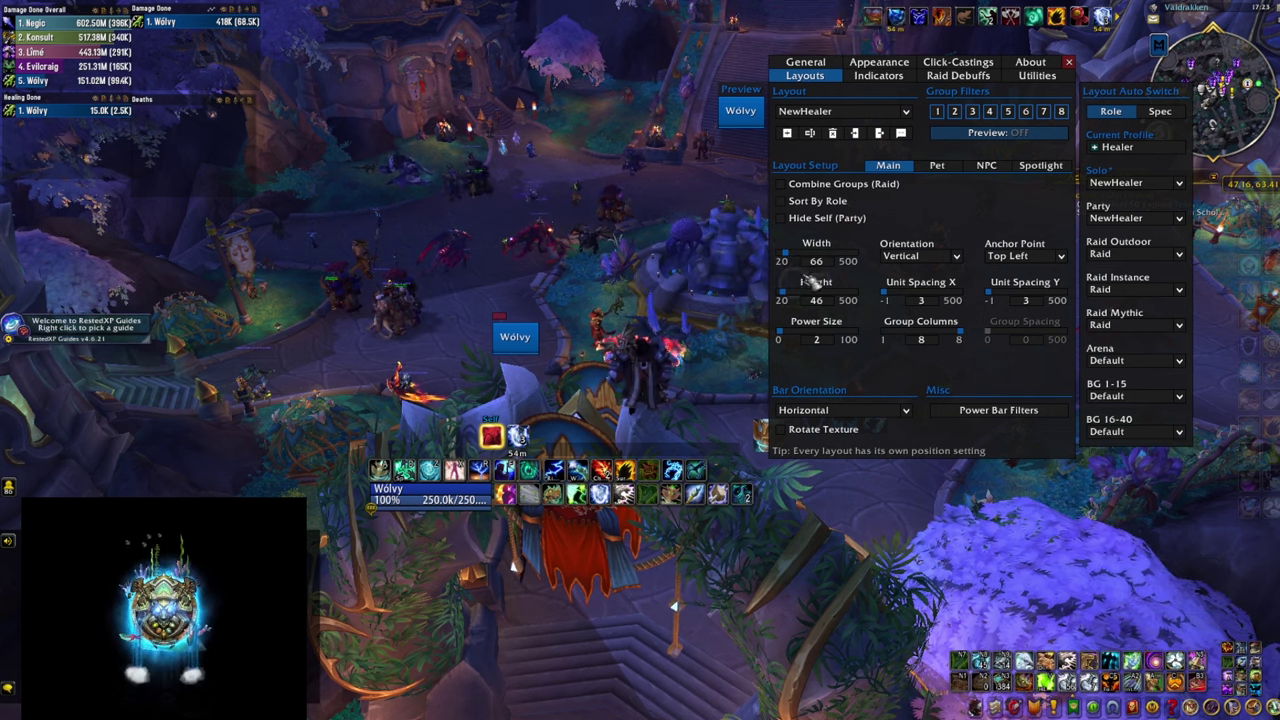
drag(794, 258, 787, 292)
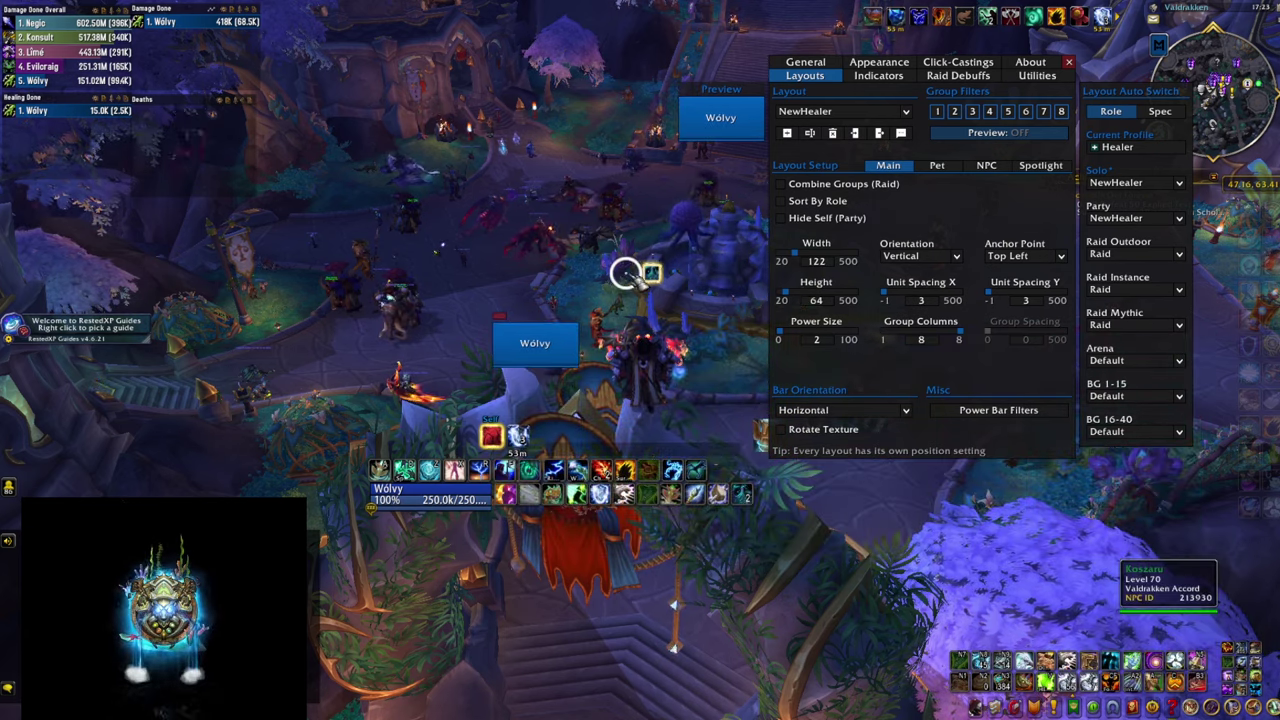
- Preview the NewHealer layout in its party and raid arrangements, leaving the preview on Party
click(997, 139)
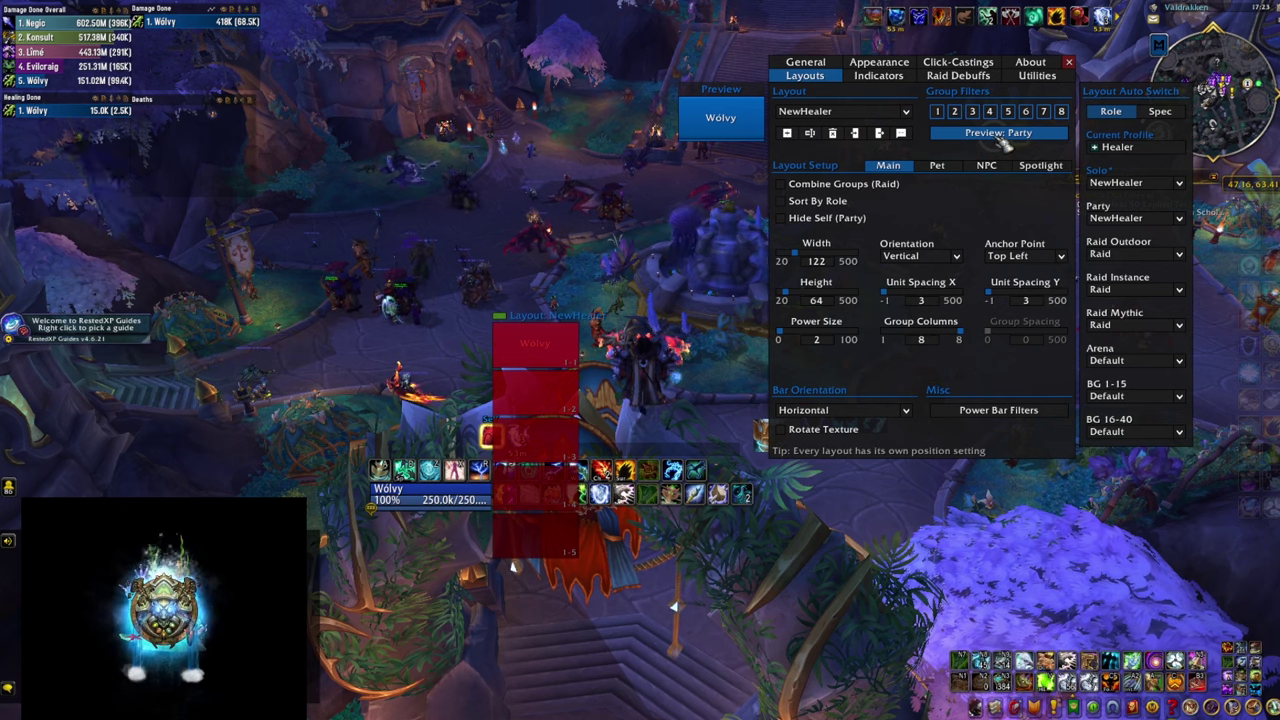
click(1000, 139)
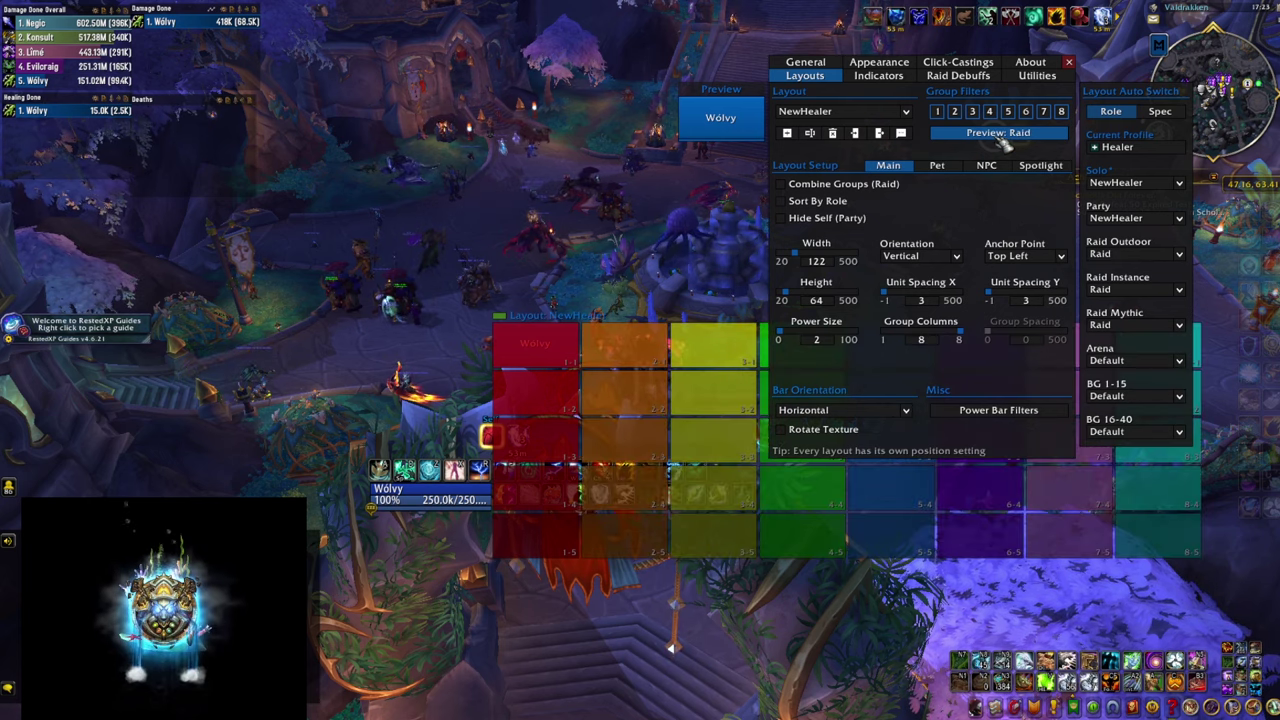
click(1002, 140)
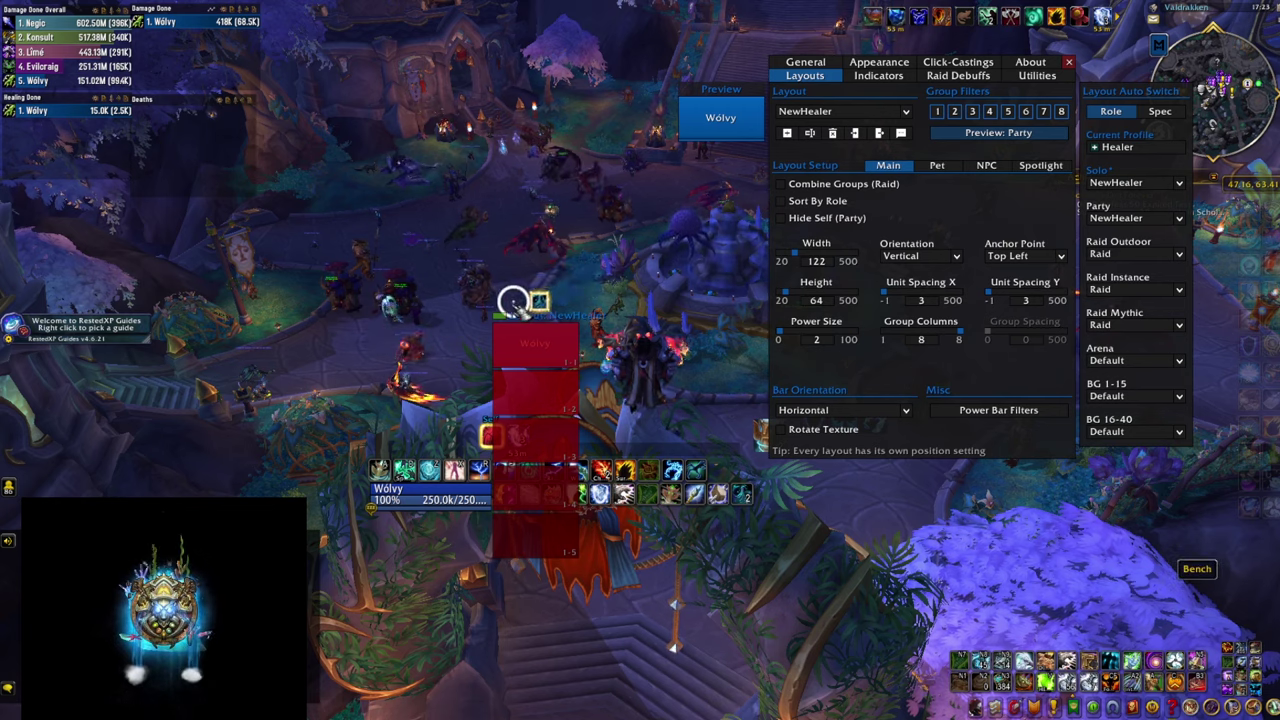
- Set the layout's orientation to Horizontal and position the row of party frames centrally above the action bars
drag(505, 320, 503, 160)
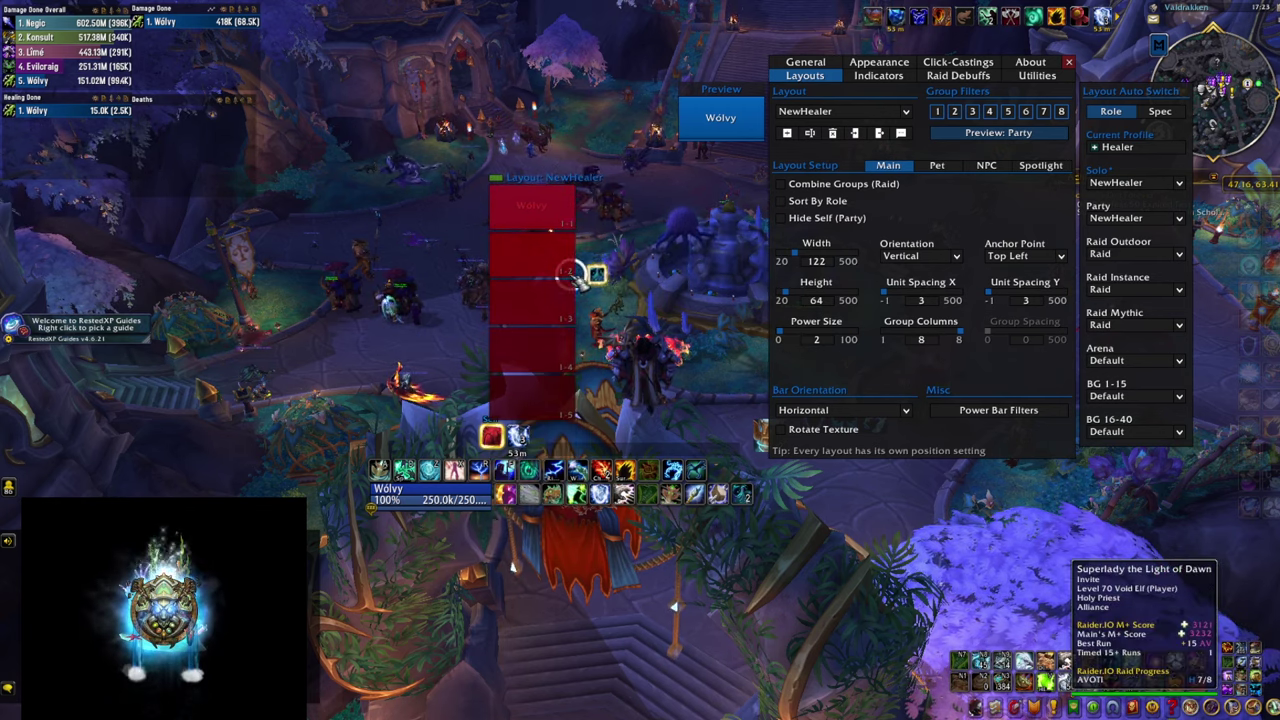
click(957, 256)
click(910, 271)
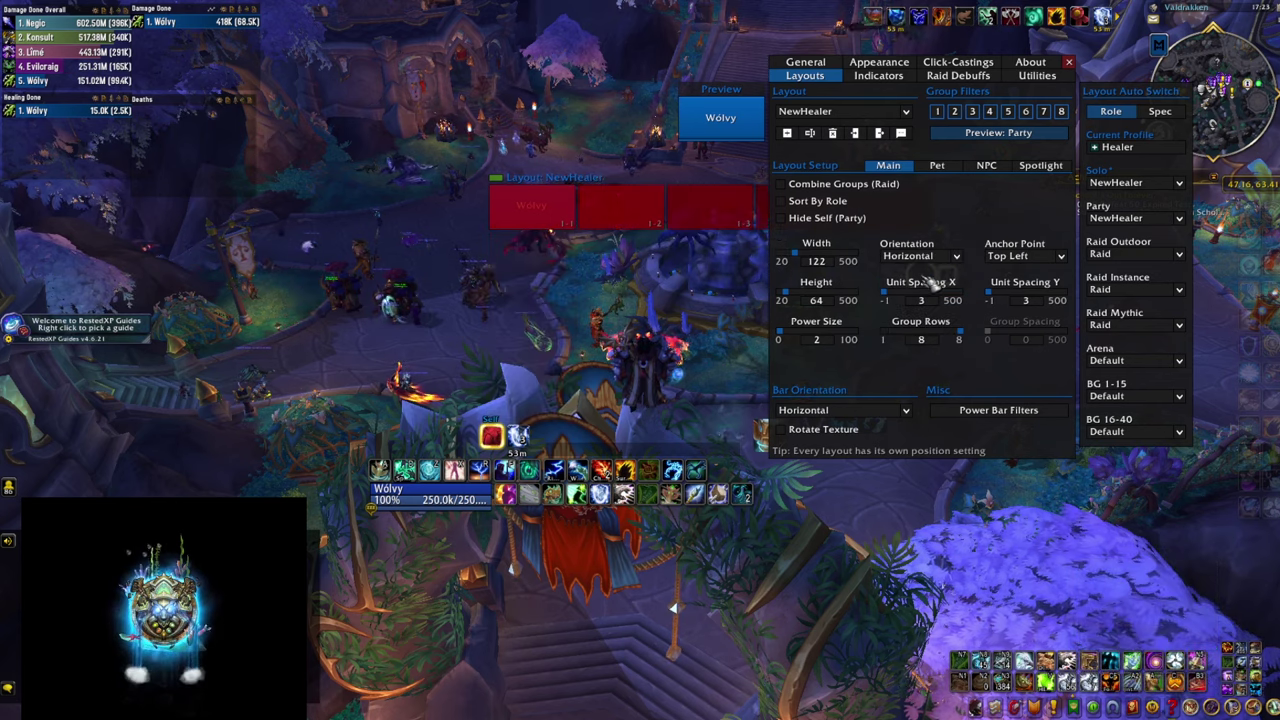
drag(560, 150, 288, 310)
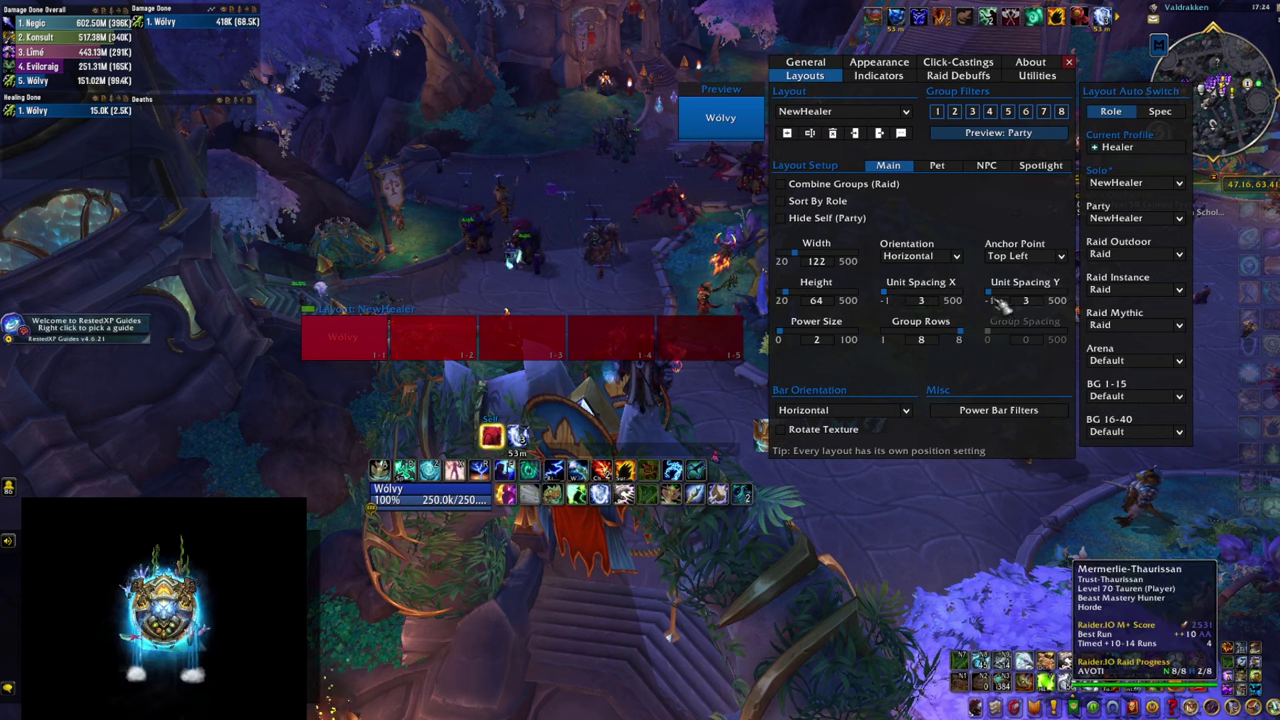
- Set both the horizontal and vertical unit spacing of the NewHealer layout to -1
drag(898, 300, 884, 300)
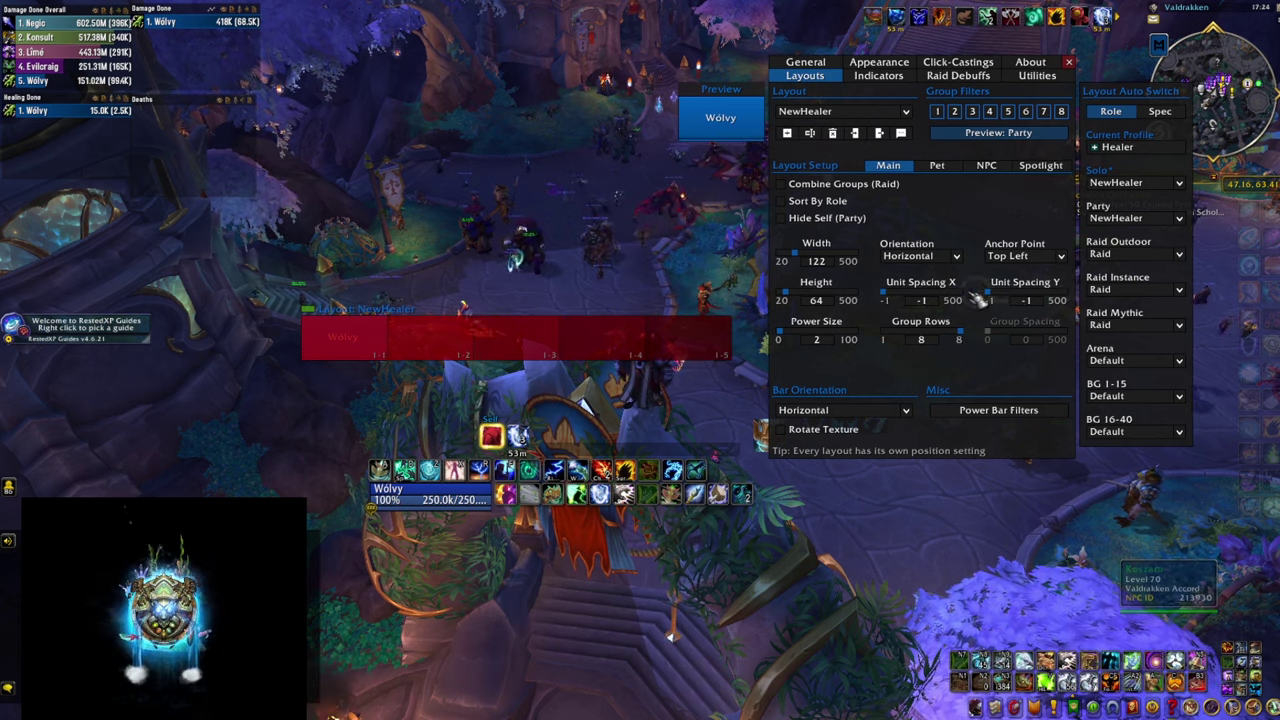
click(989, 300)
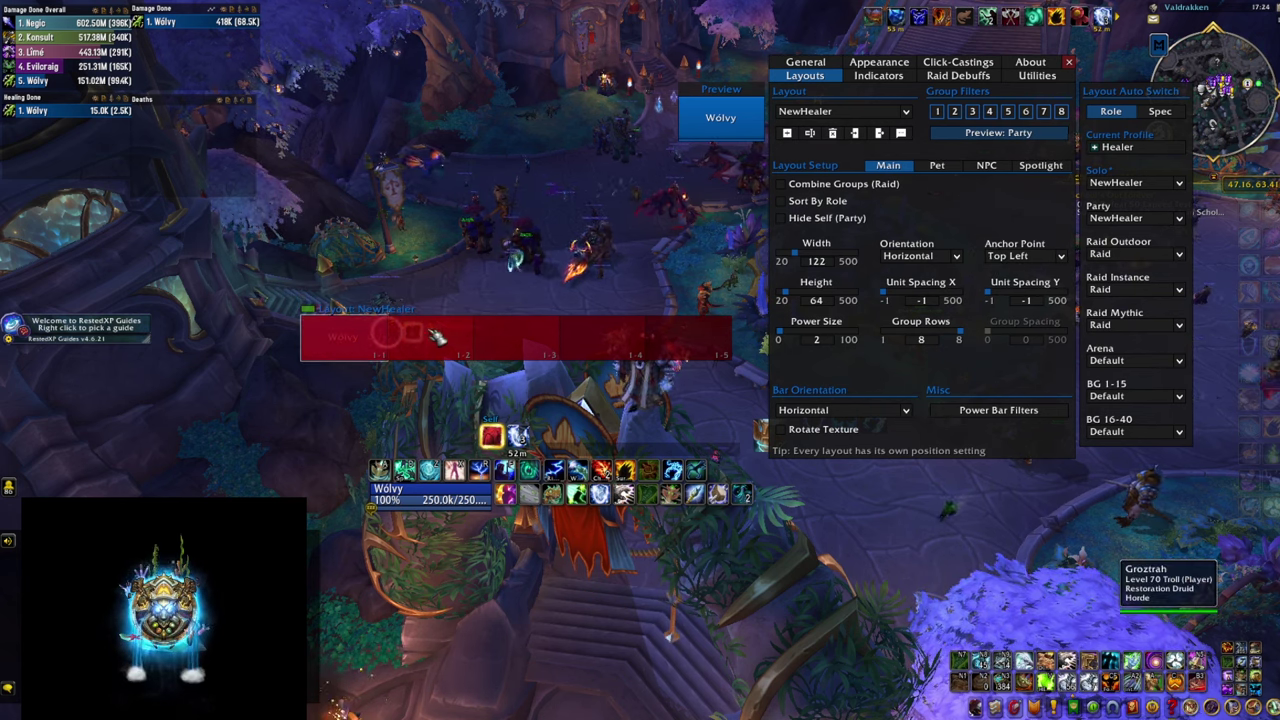
- Show the available bar orientations, and preview the NewHealer layout's raid arrangement before switching the preview off
click(845, 410)
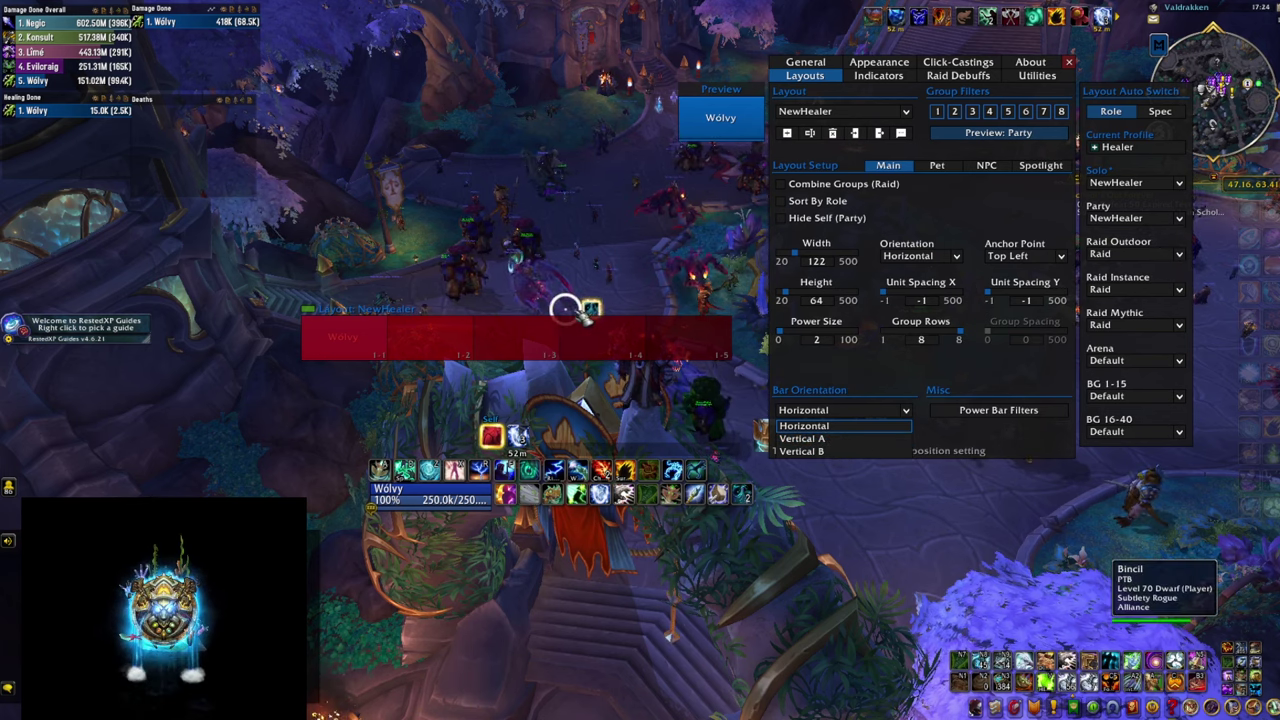
click(998, 134)
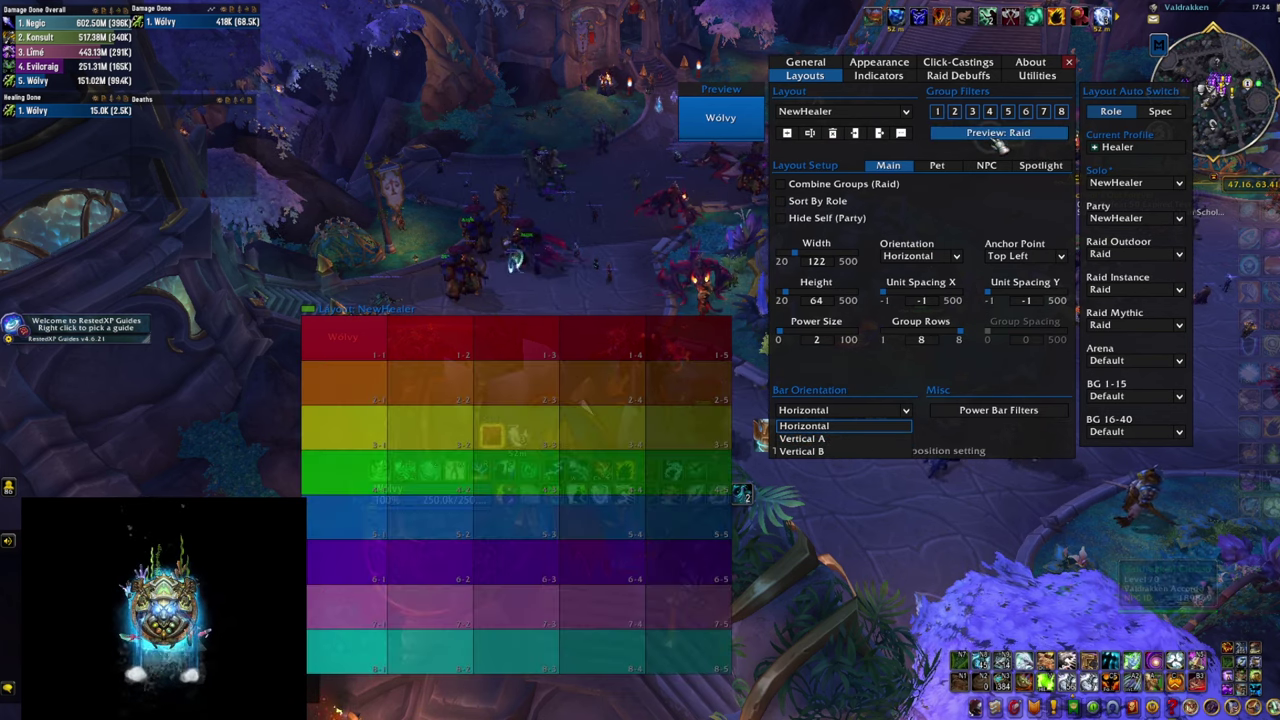
click(998, 134)
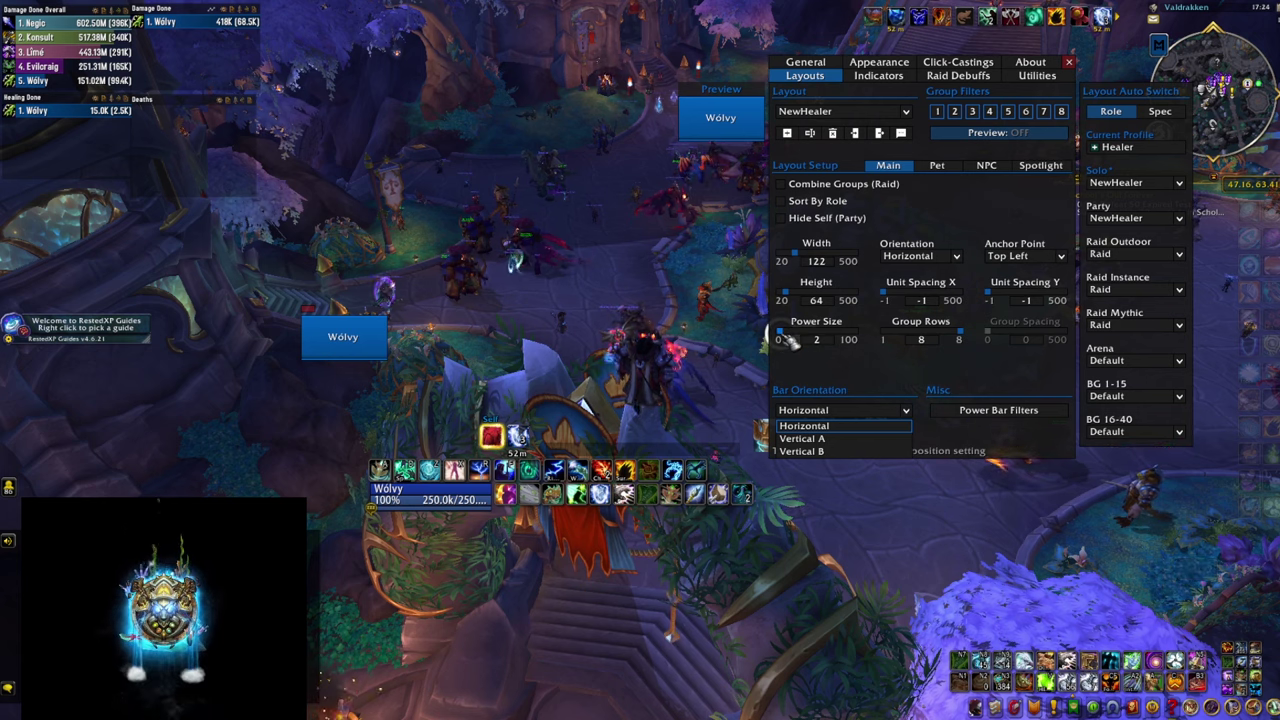
- Try power sizes of 19 and 0 for the main unit frames, and set the power size back to 2
drag(790, 340, 798, 341)
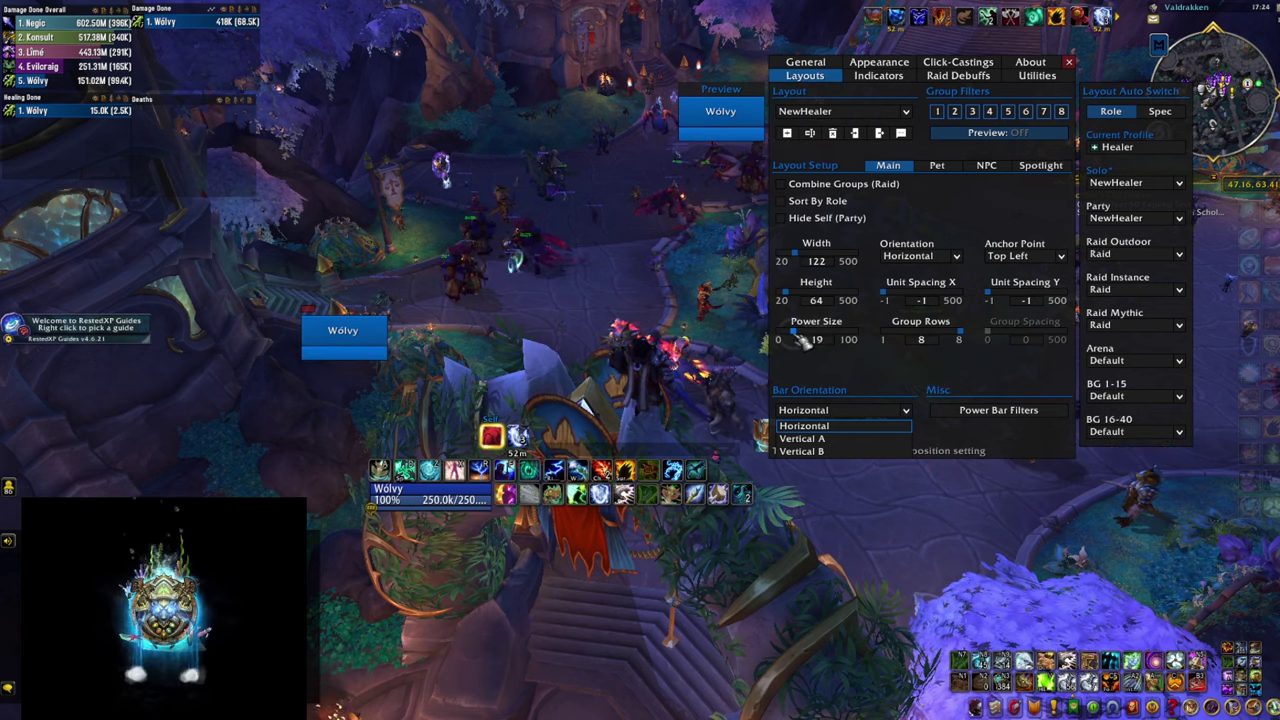
drag(800, 340, 779, 338)
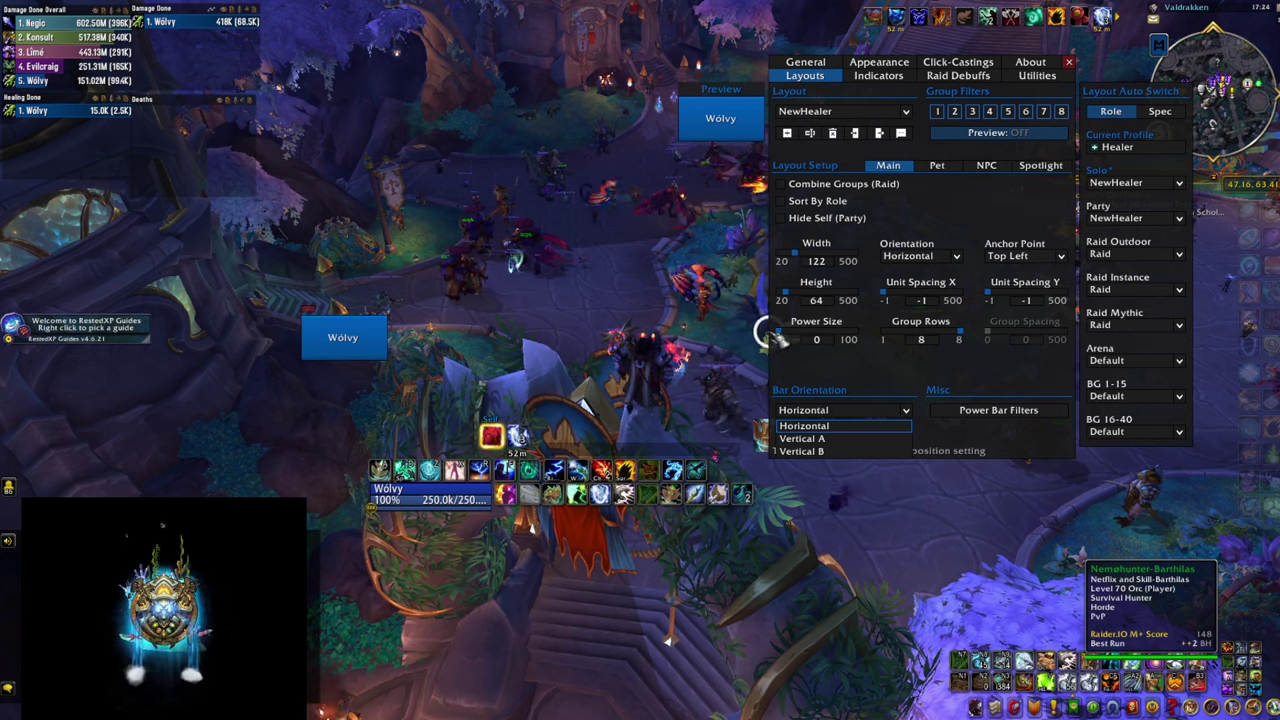
drag(777, 332, 781, 334)
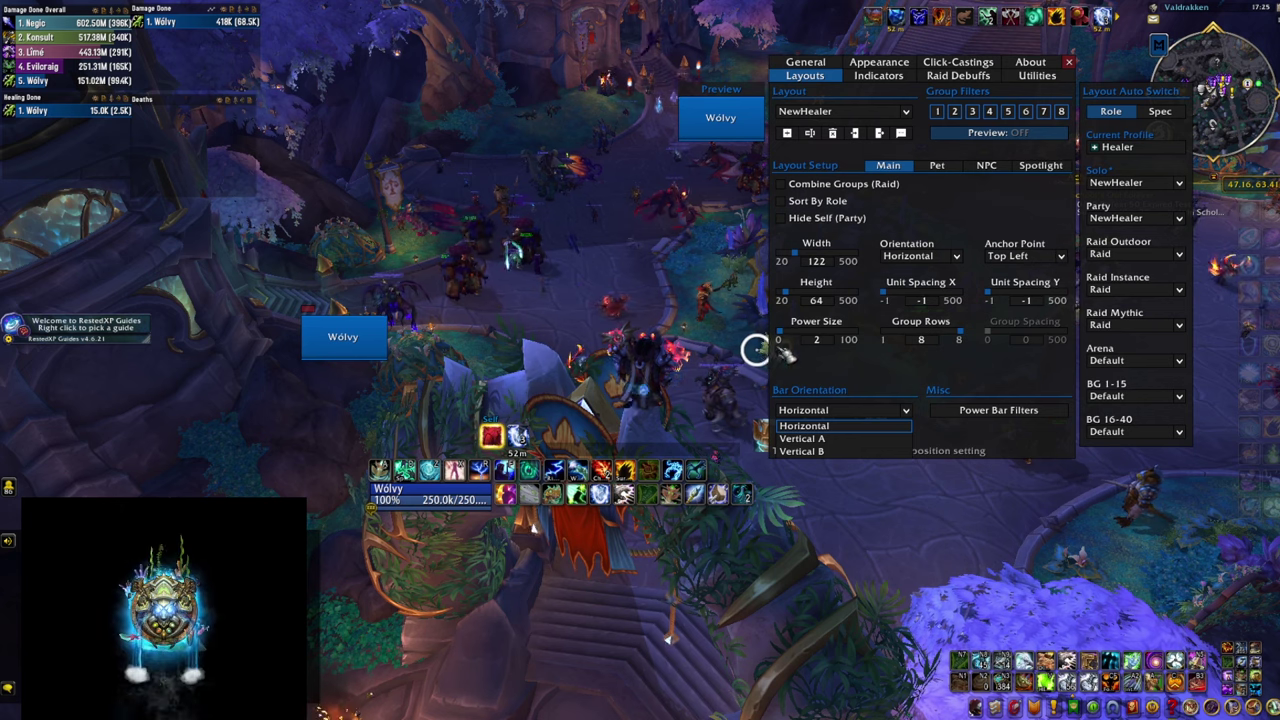
- Turn off Use Same Arrangement As Main for the pet frames, and move the previewed row of party frames below the action bars
click(940, 167)
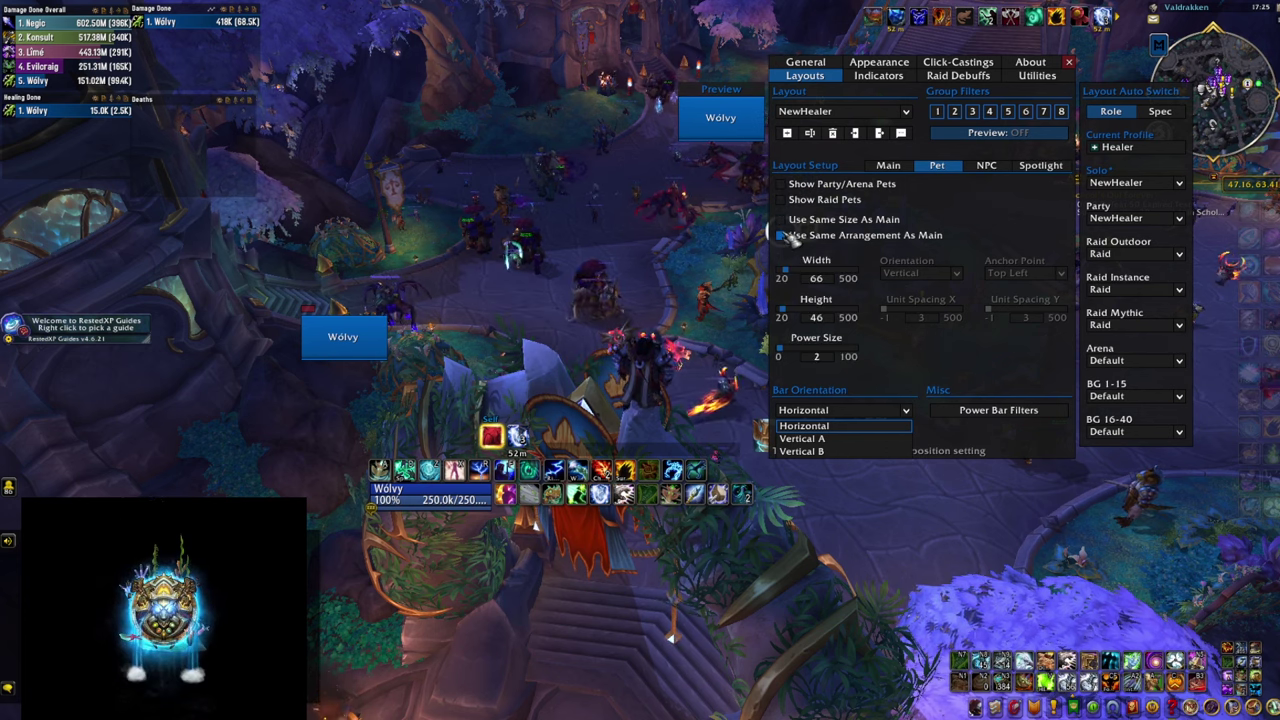
click(782, 235)
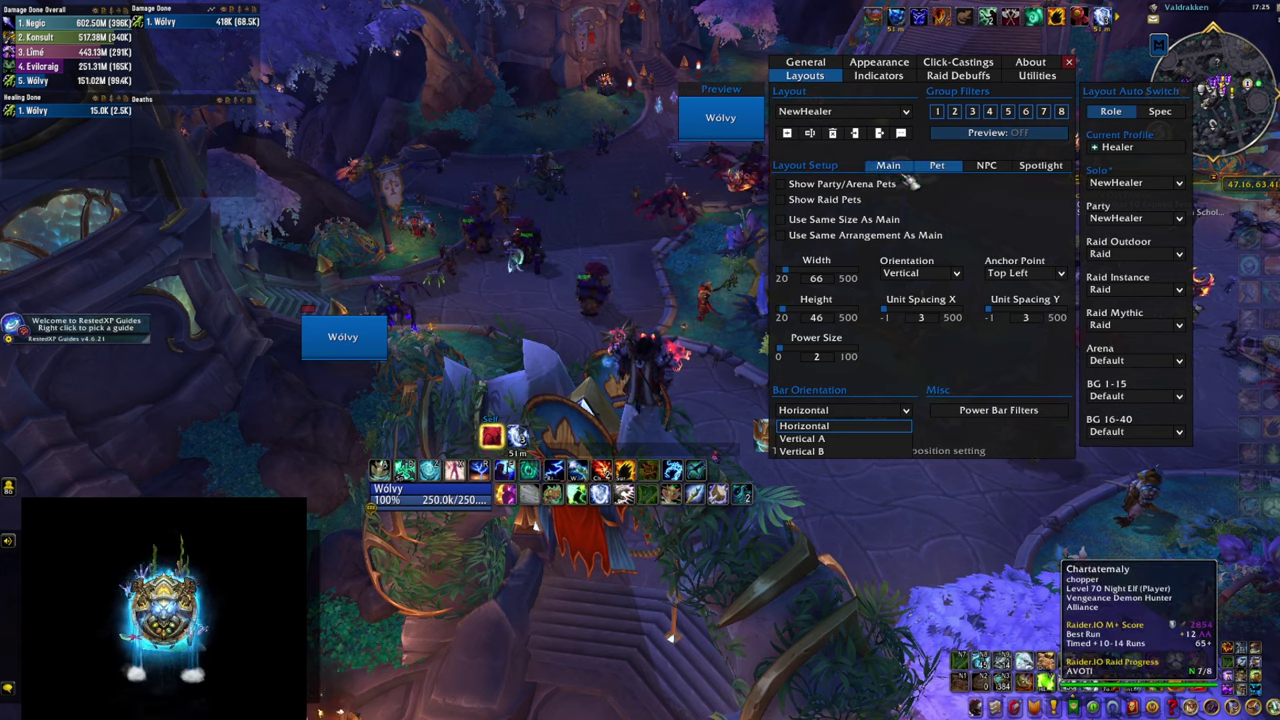
click(998, 135)
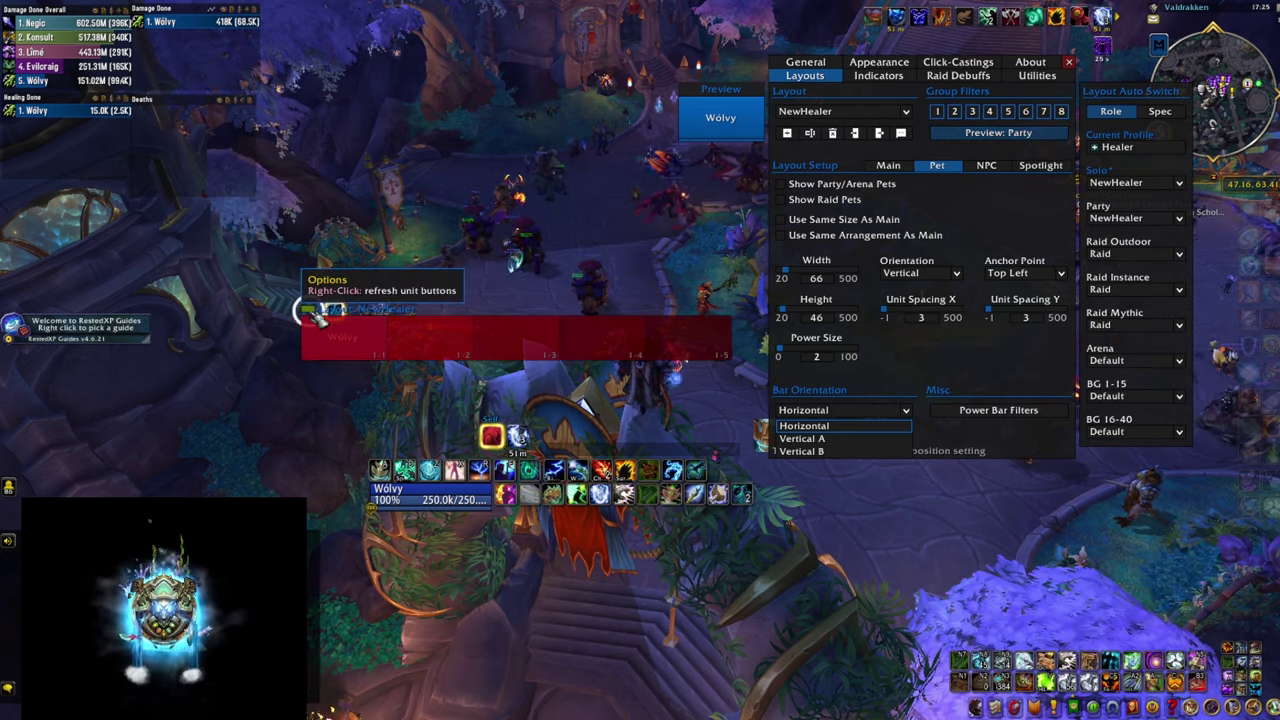
drag(315, 312, 438, 537)
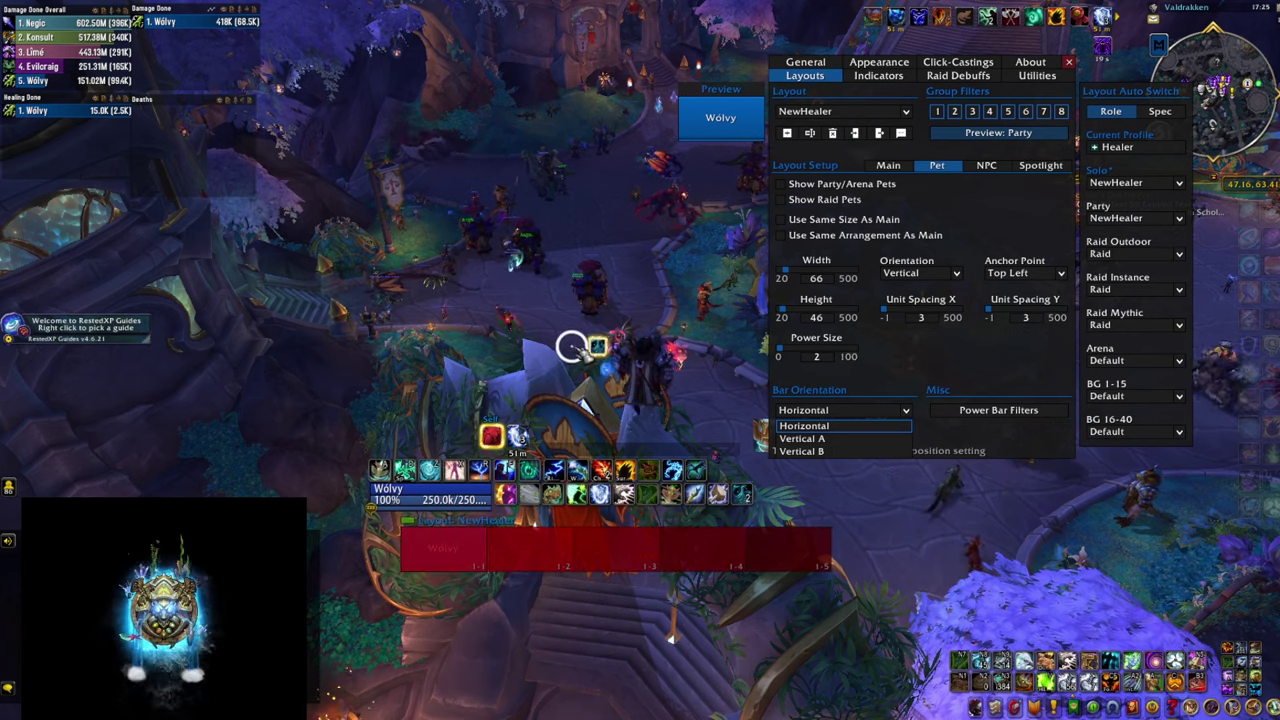